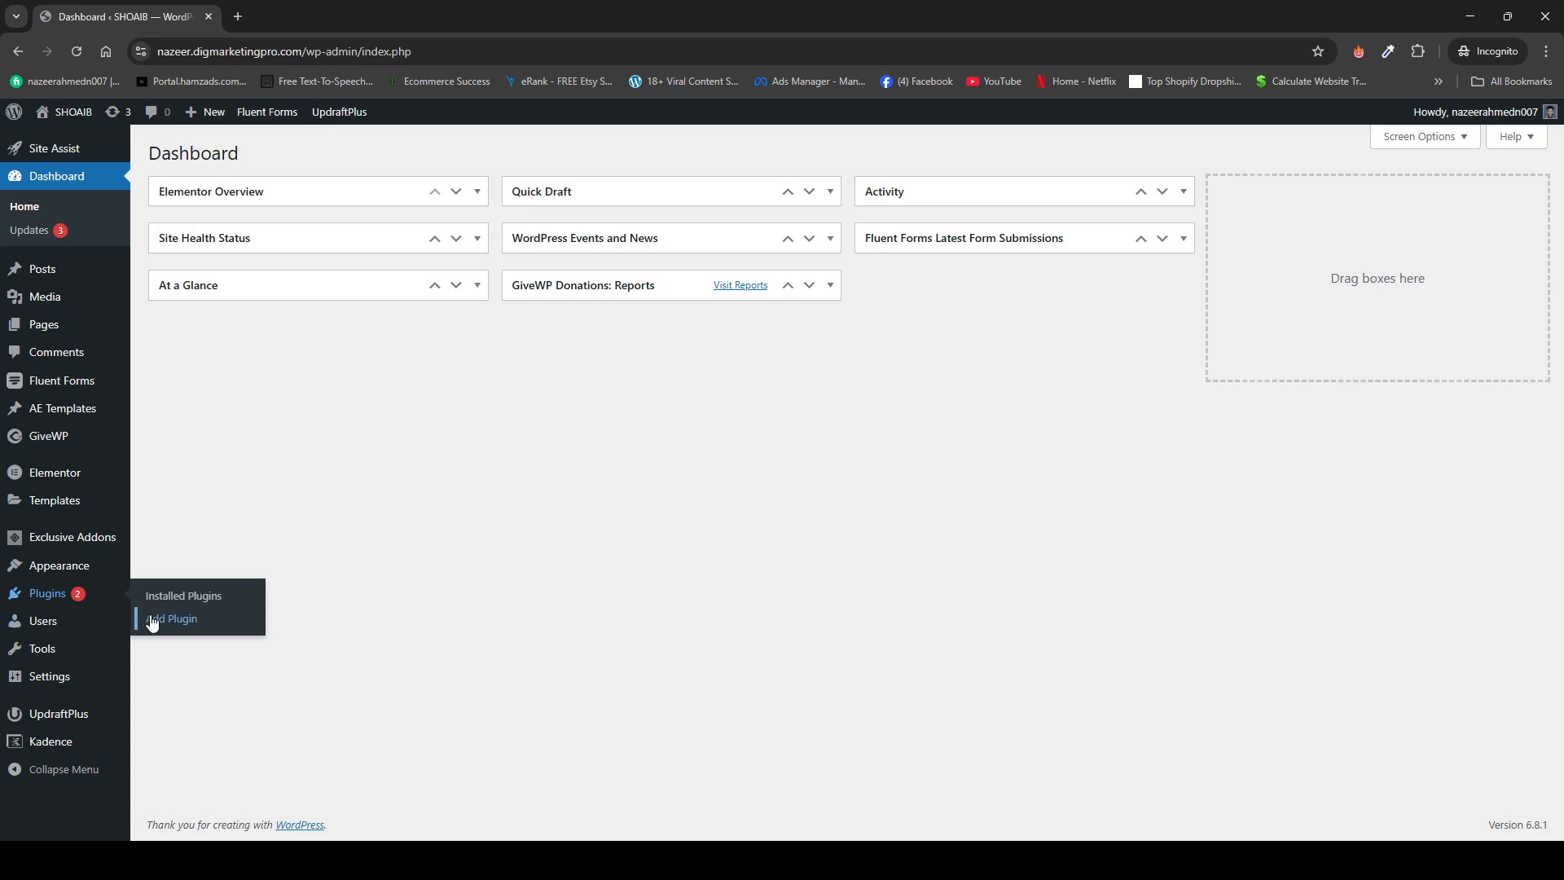
- Find the LoginPress custom login page plugin by searching for "loginpress", install it and activate it
click(153, 620)
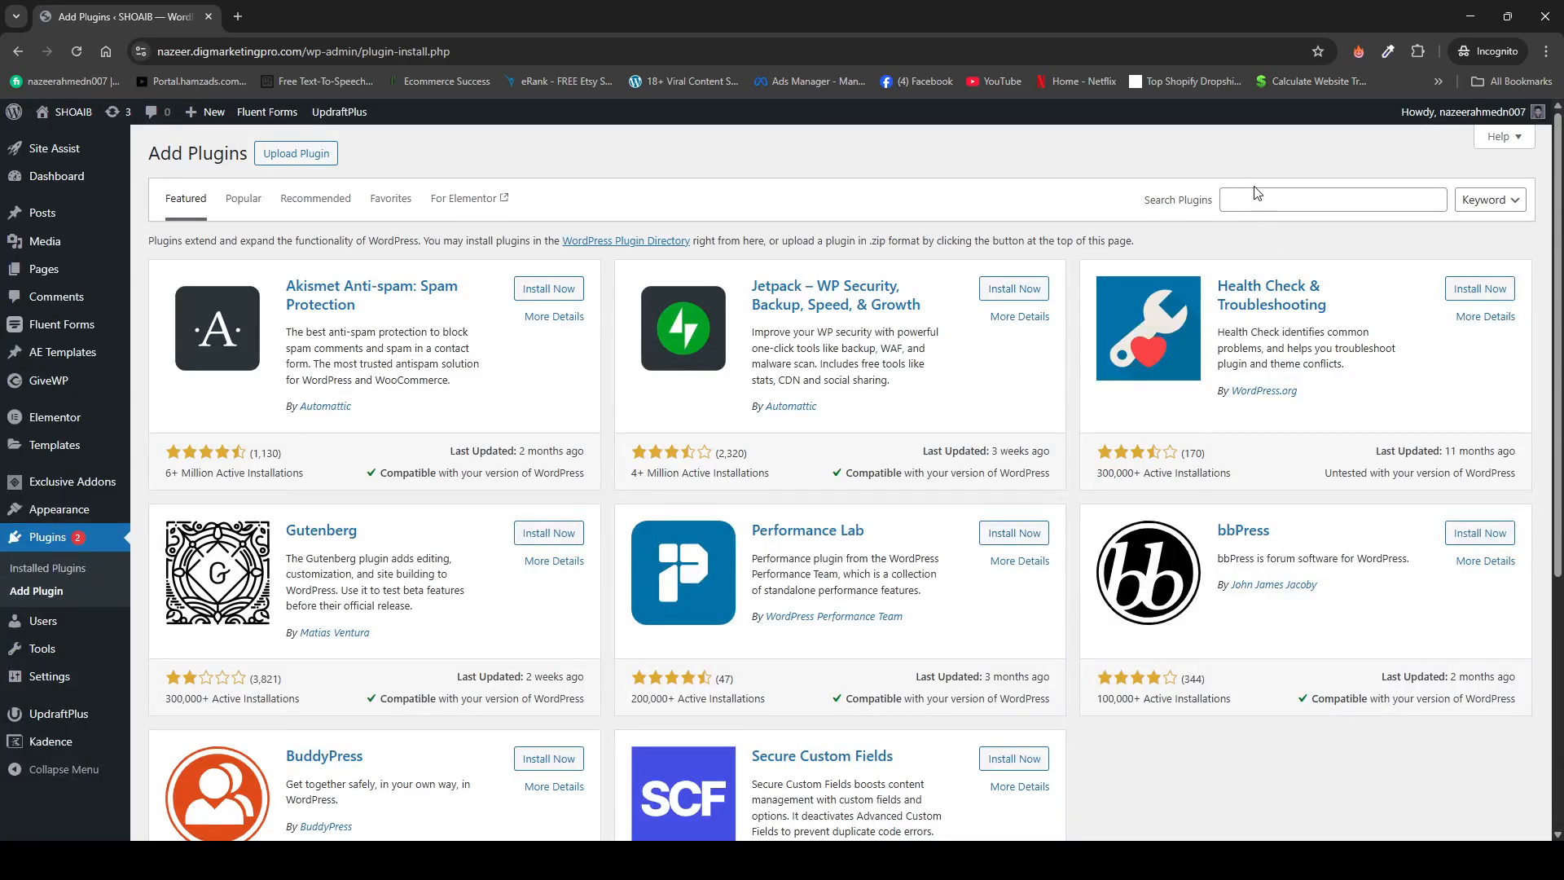
click(1258, 197)
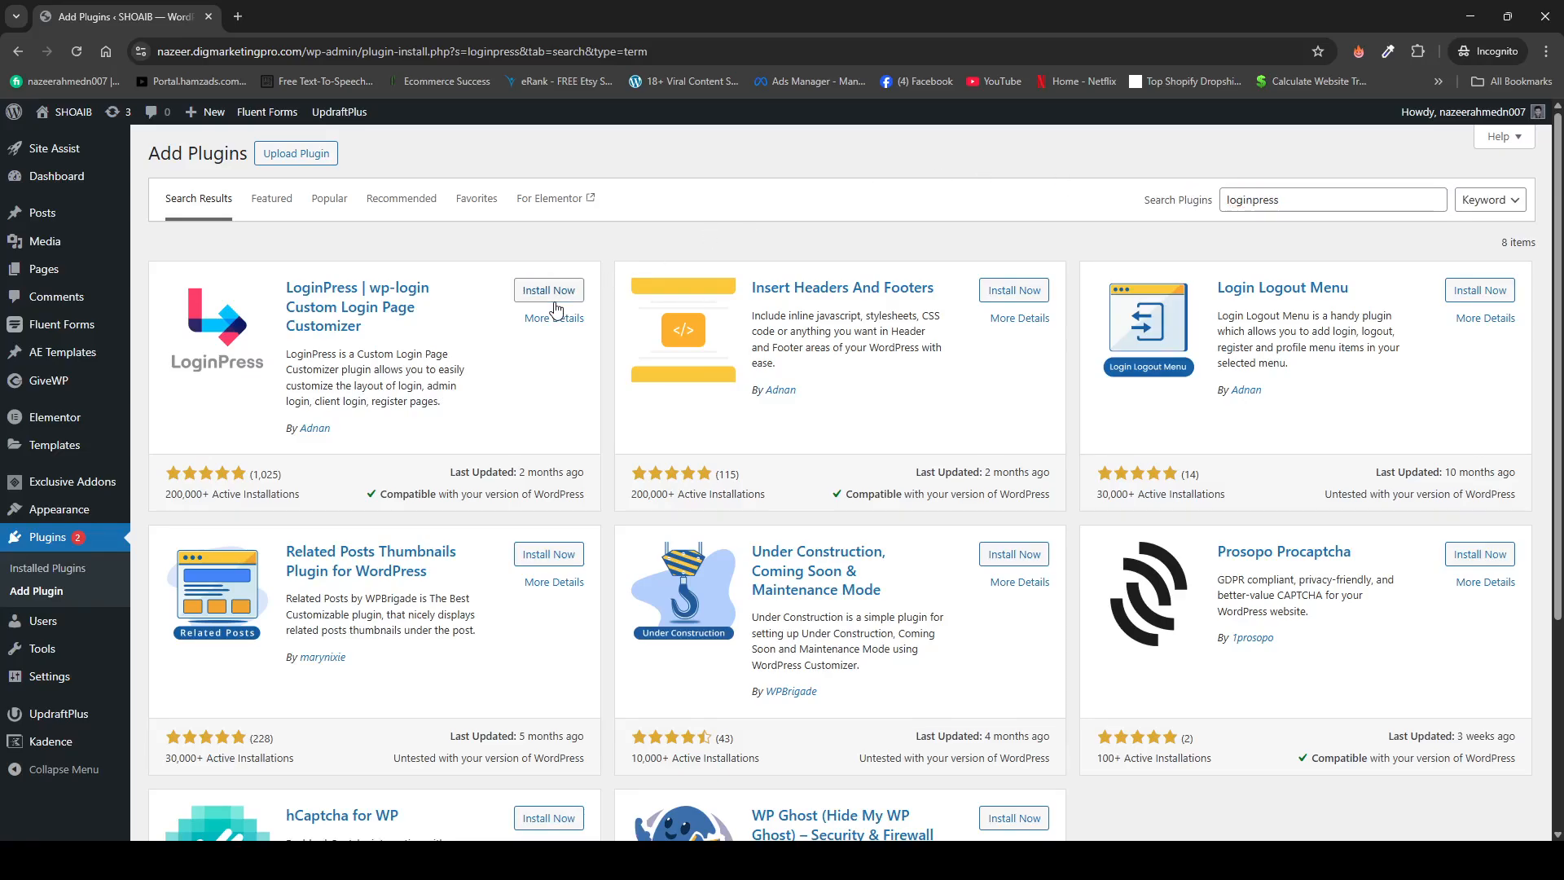
click(548, 290)
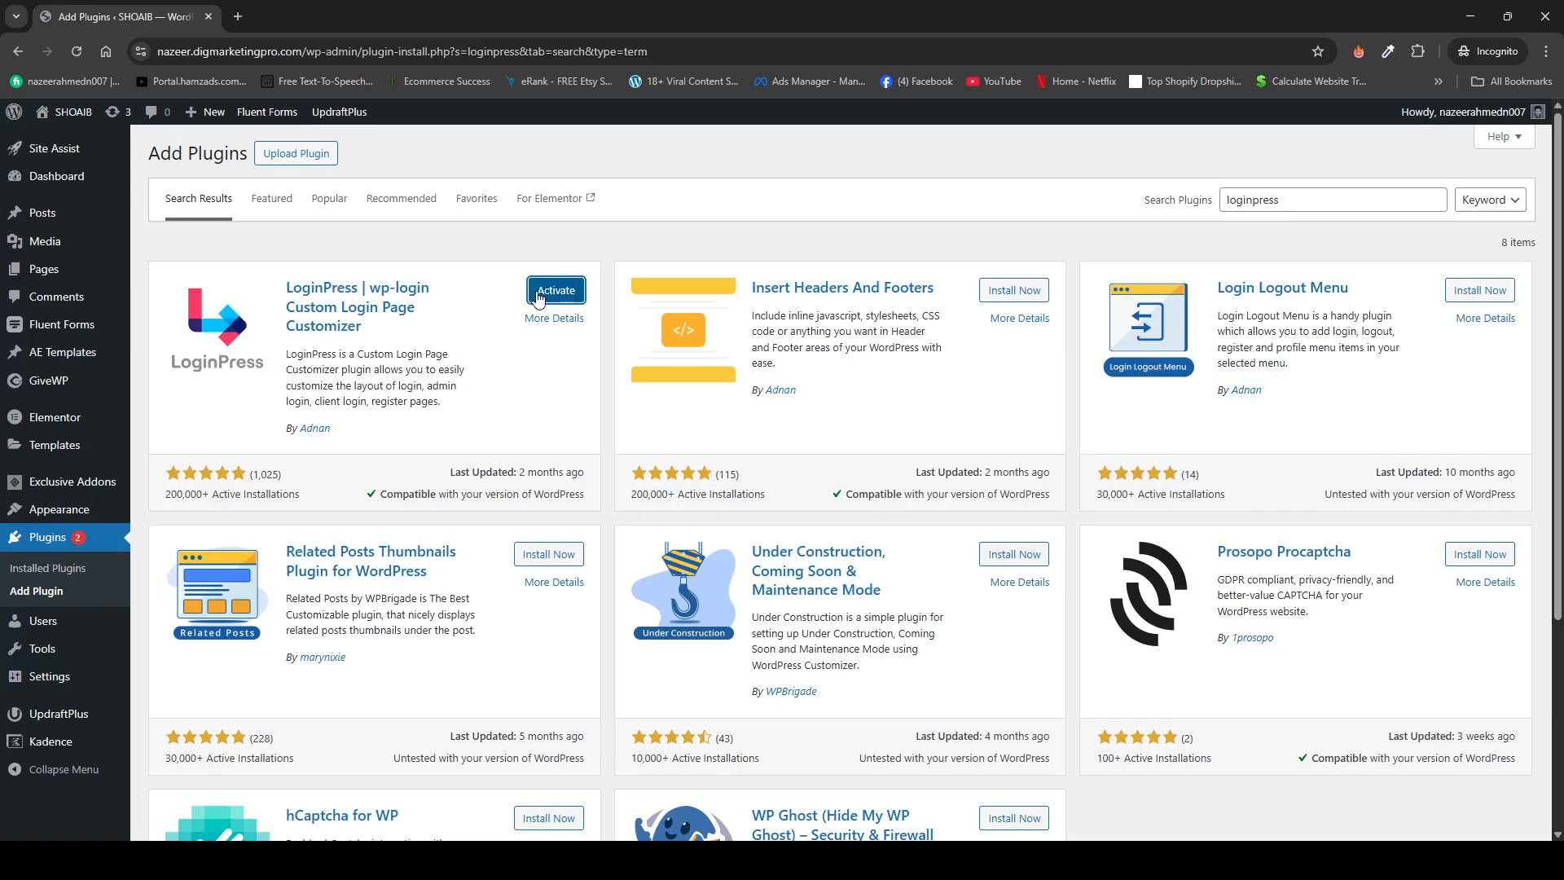
click(538, 299)
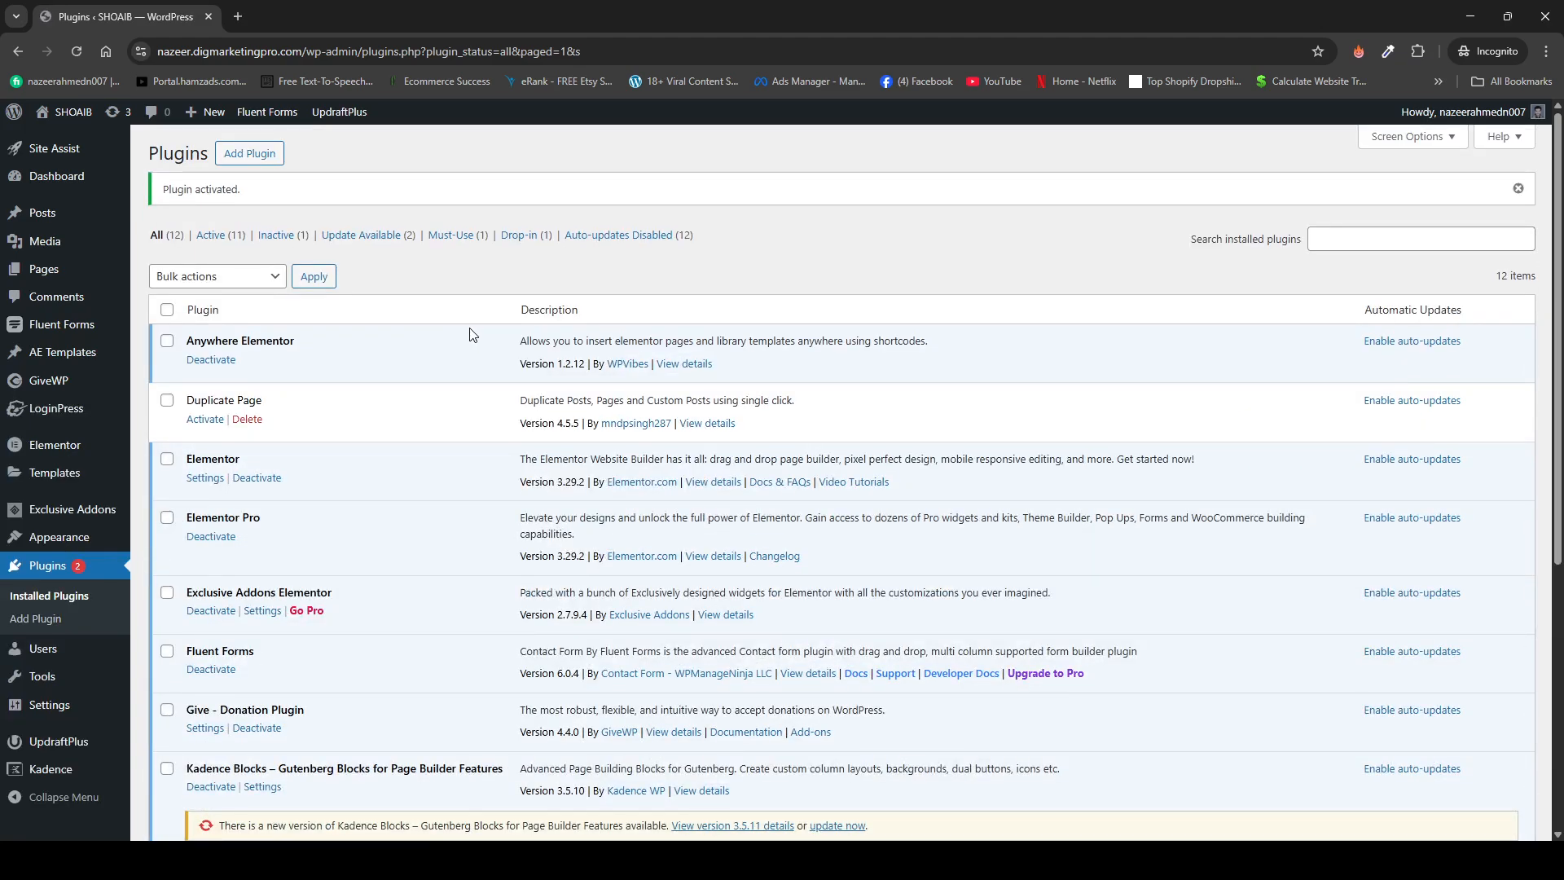
- In the LoginPress settings, set the session expiry to 10 minutes, enable Auto Remember Me and save the changes
mouse_move(59, 417)
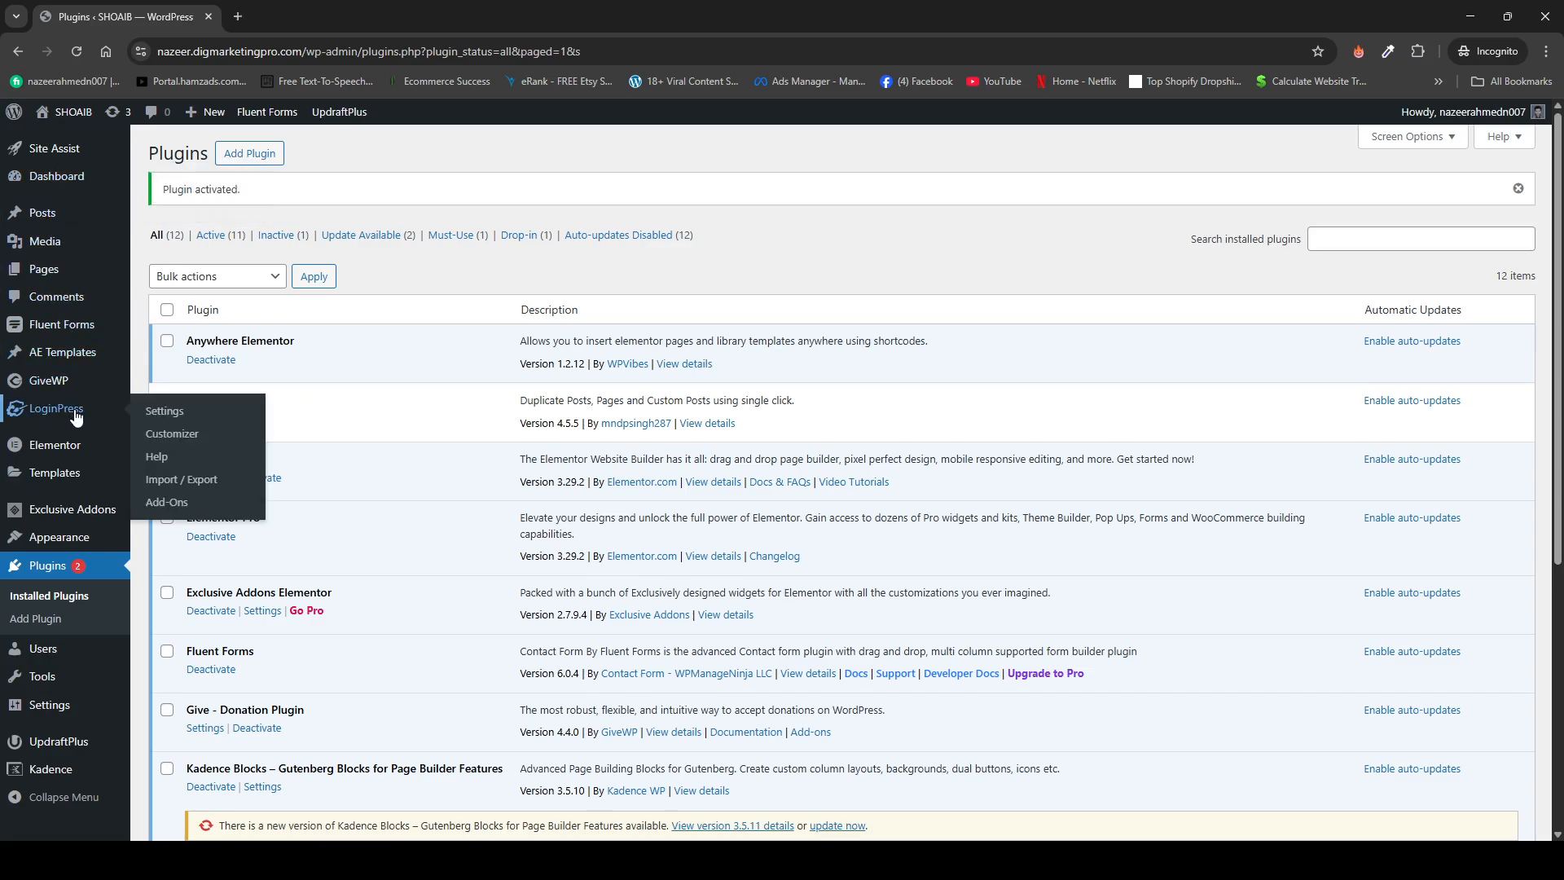
click(151, 414)
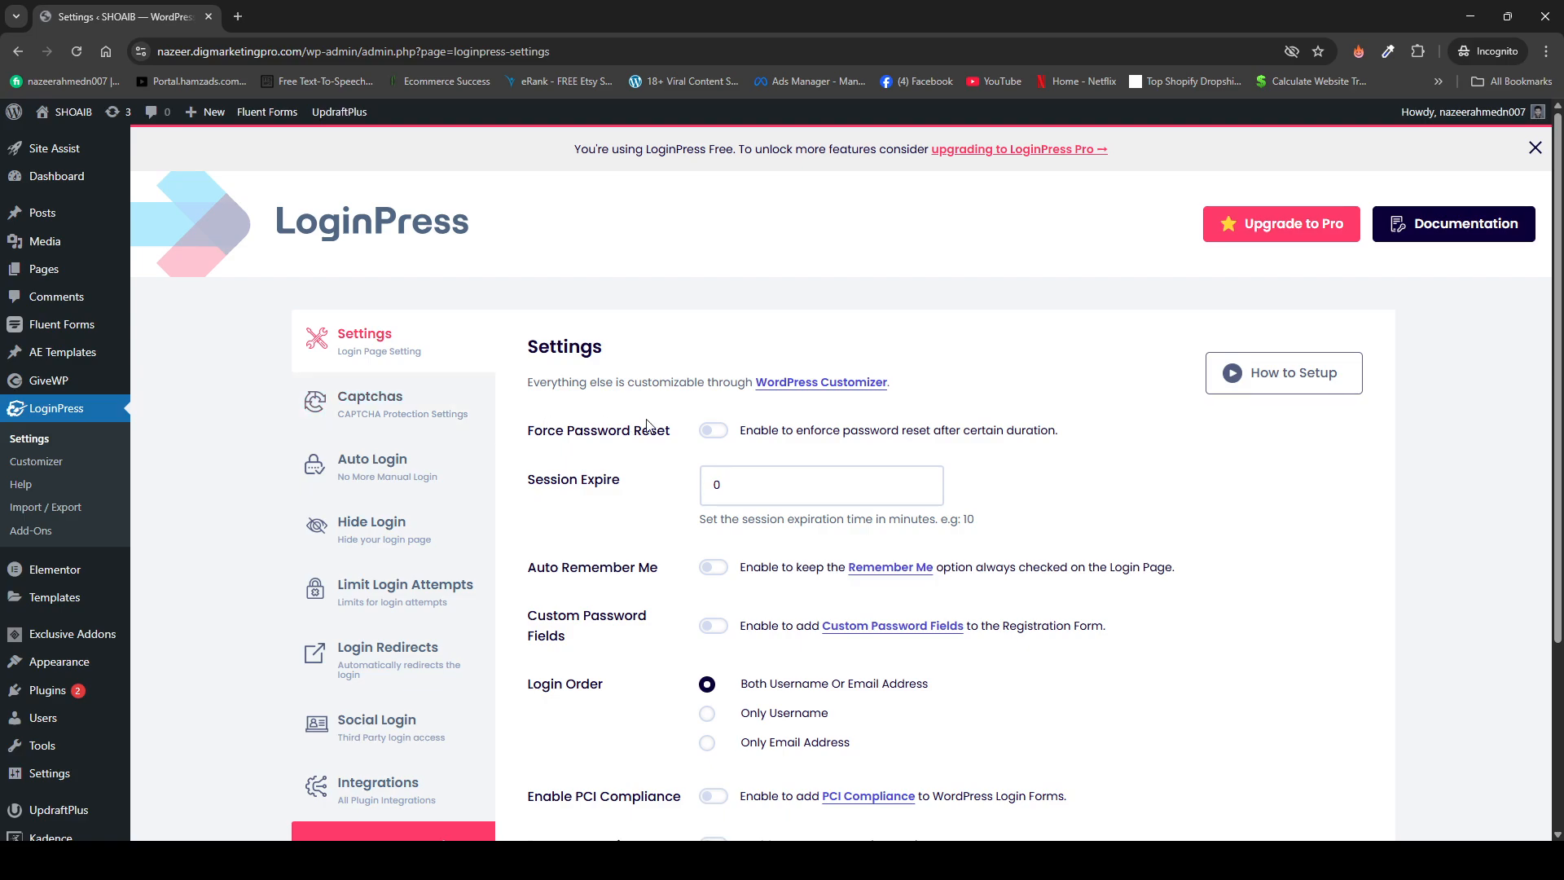
scroll(586, 445, down, 1)
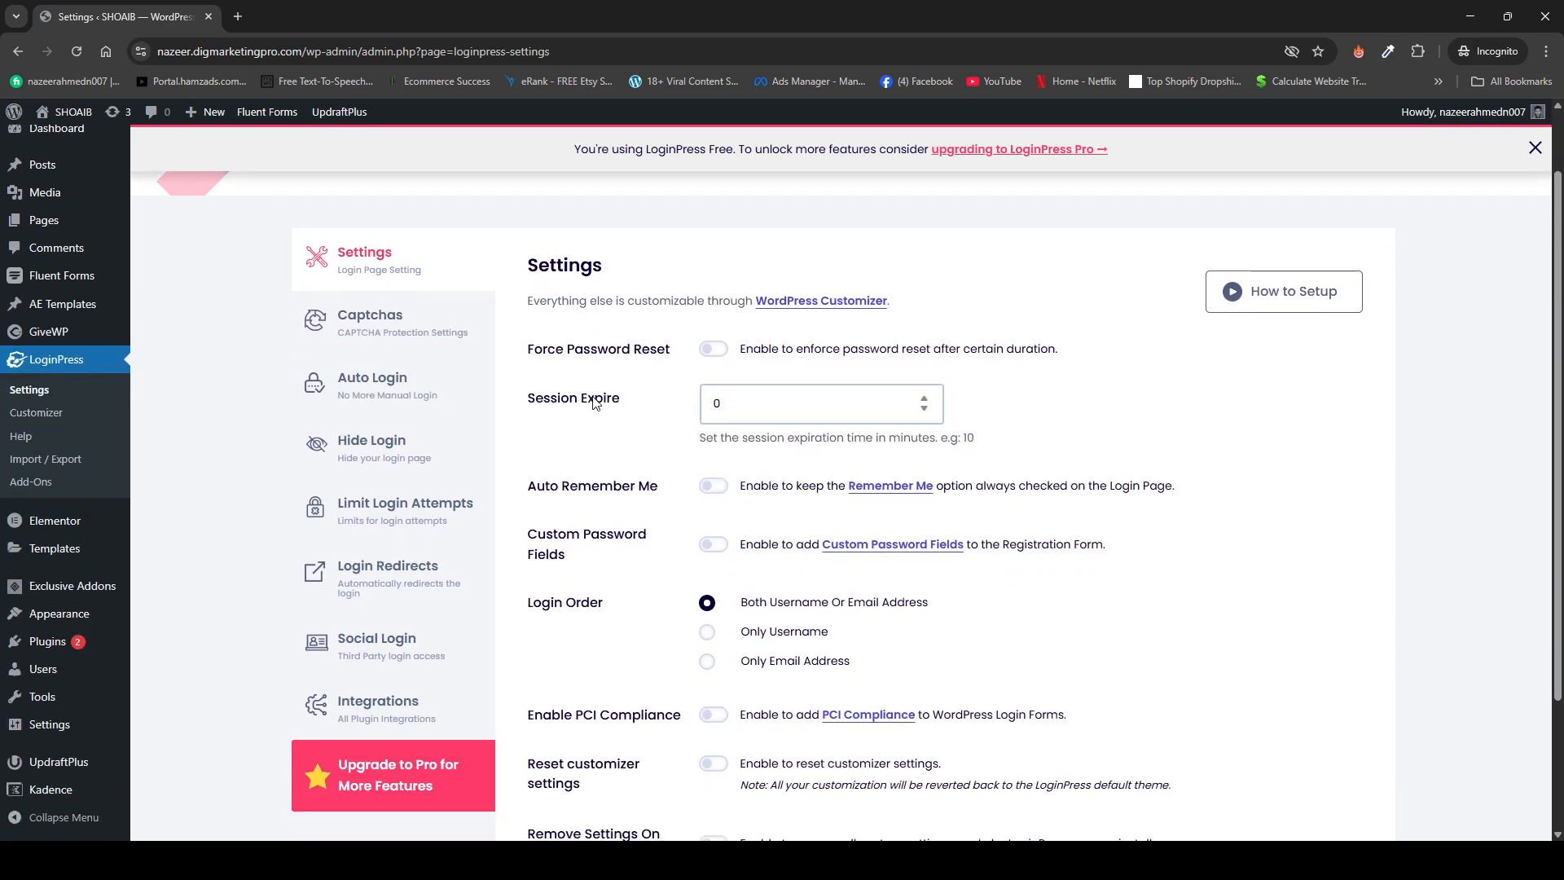
click(706, 402)
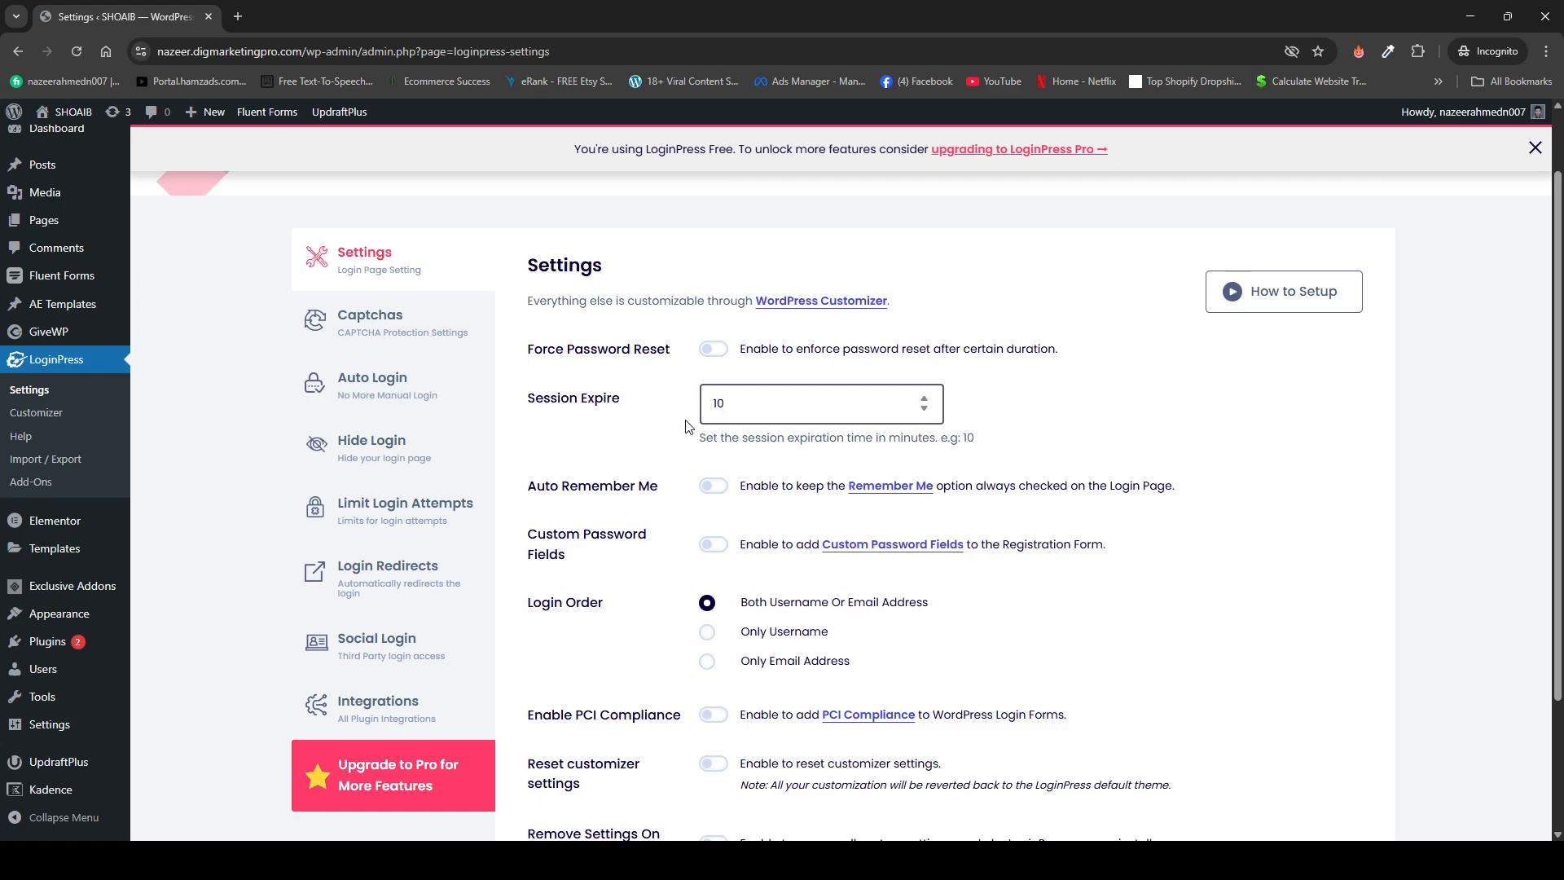
click(715, 486)
scroll(670, 507, down, 1)
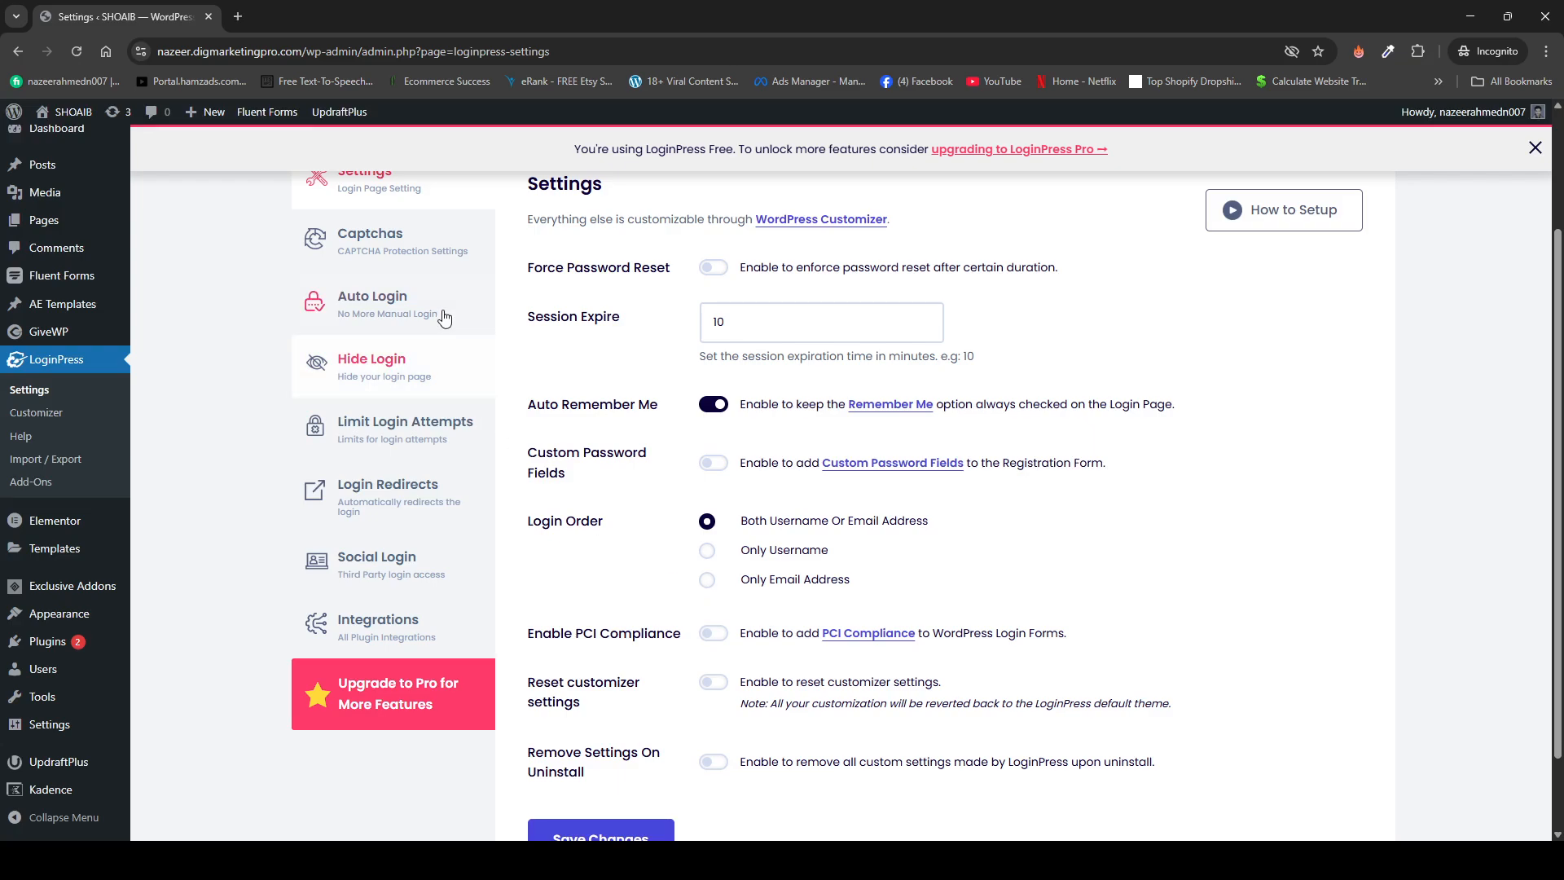
click(597, 837)
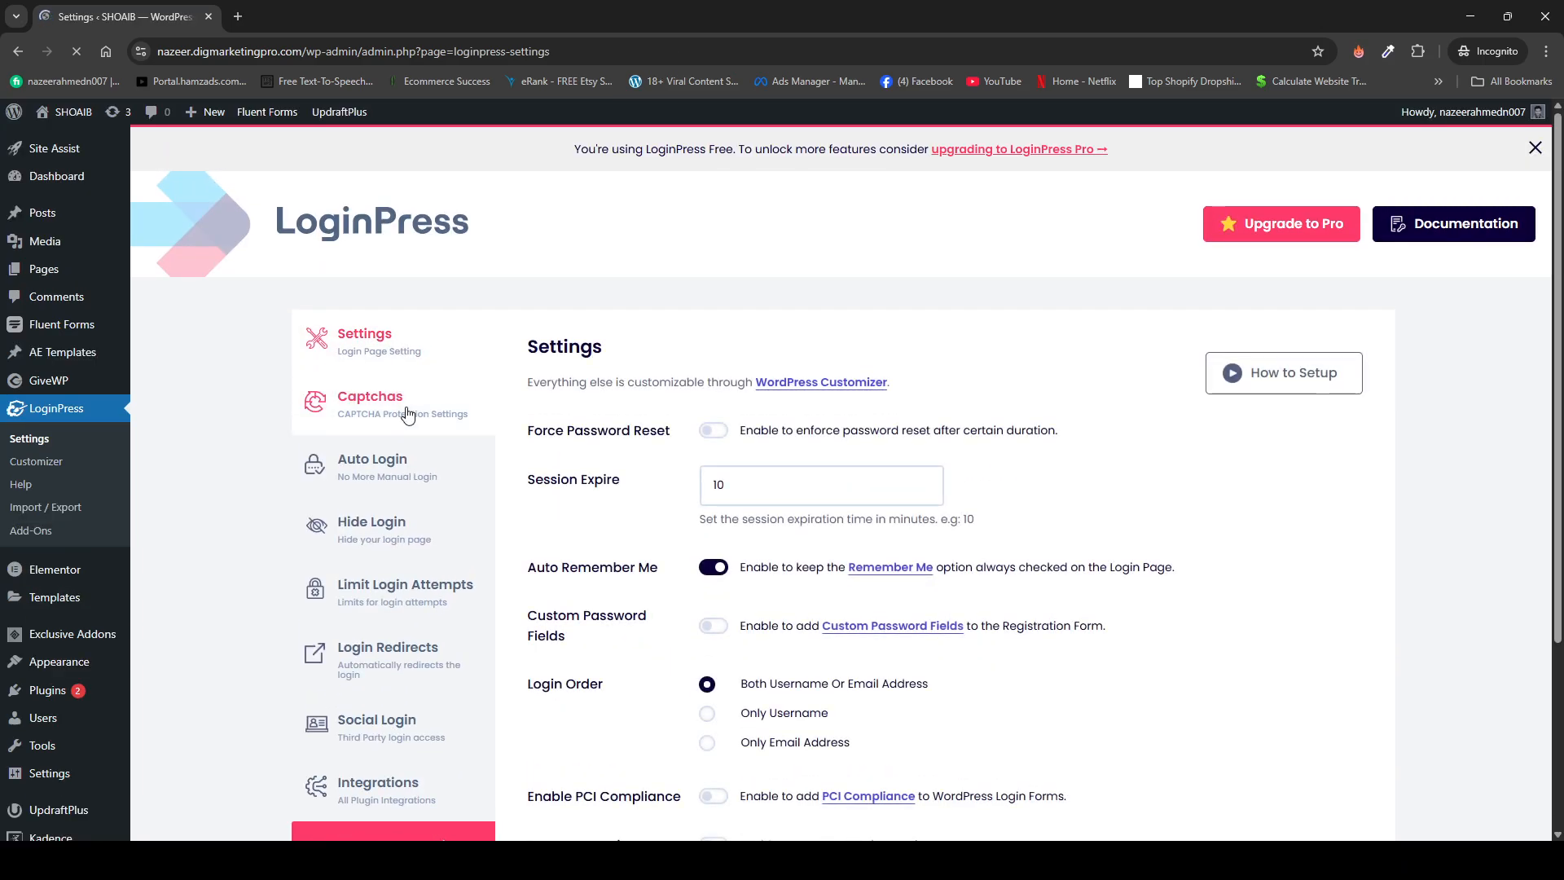
- Review the Captchas and Hide Login sections of the LoginPress settings
click(408, 399)
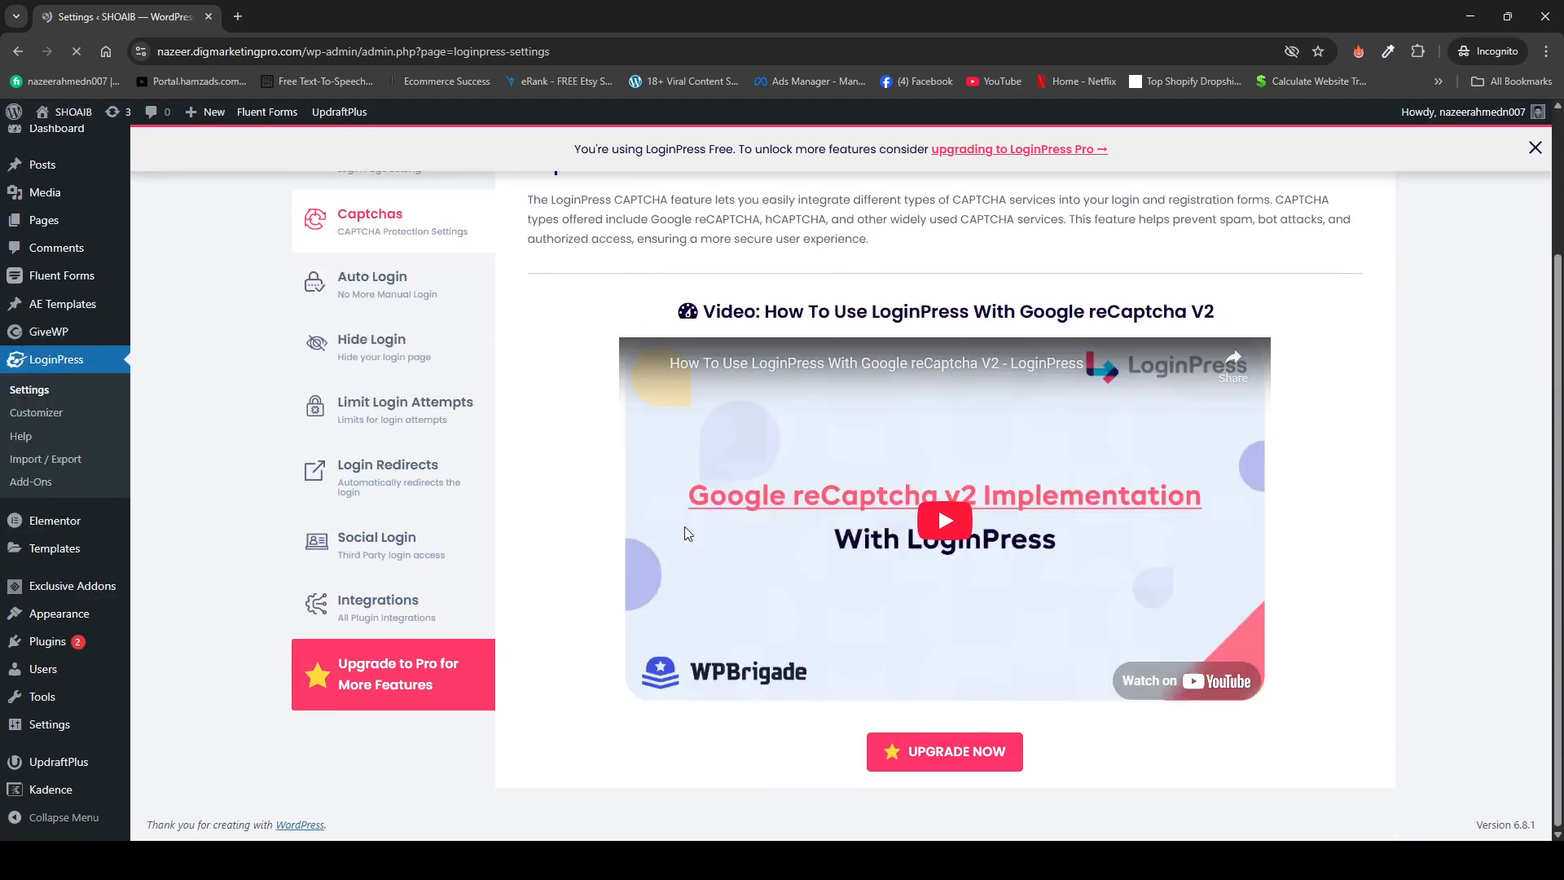
scroll(684, 527, down, 2)
scroll(457, 487, up, 2)
click(398, 511)
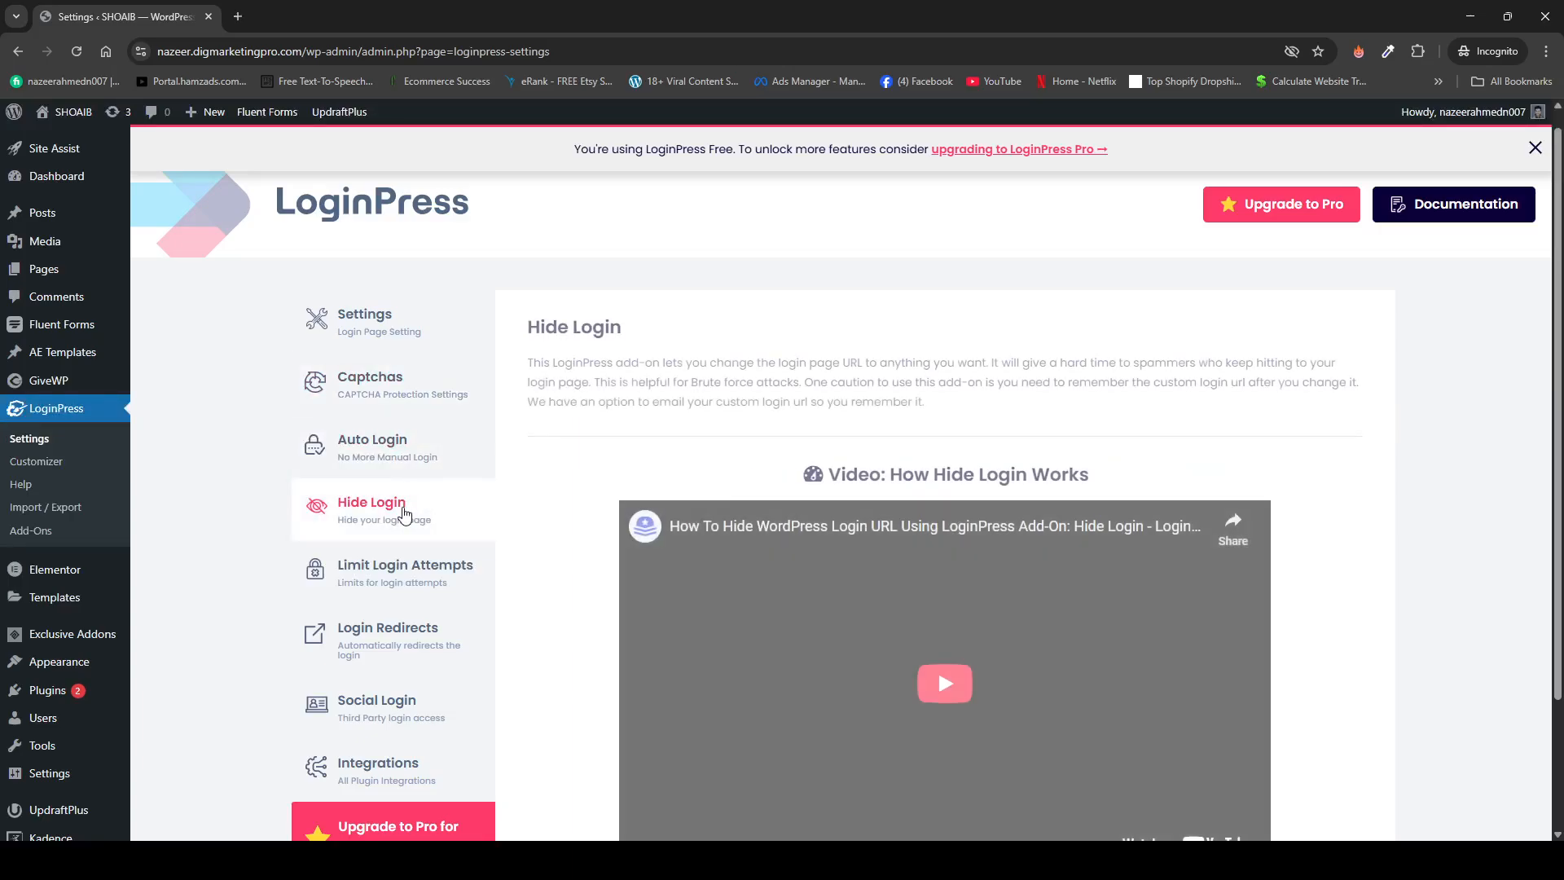
scroll(599, 509, down, 2)
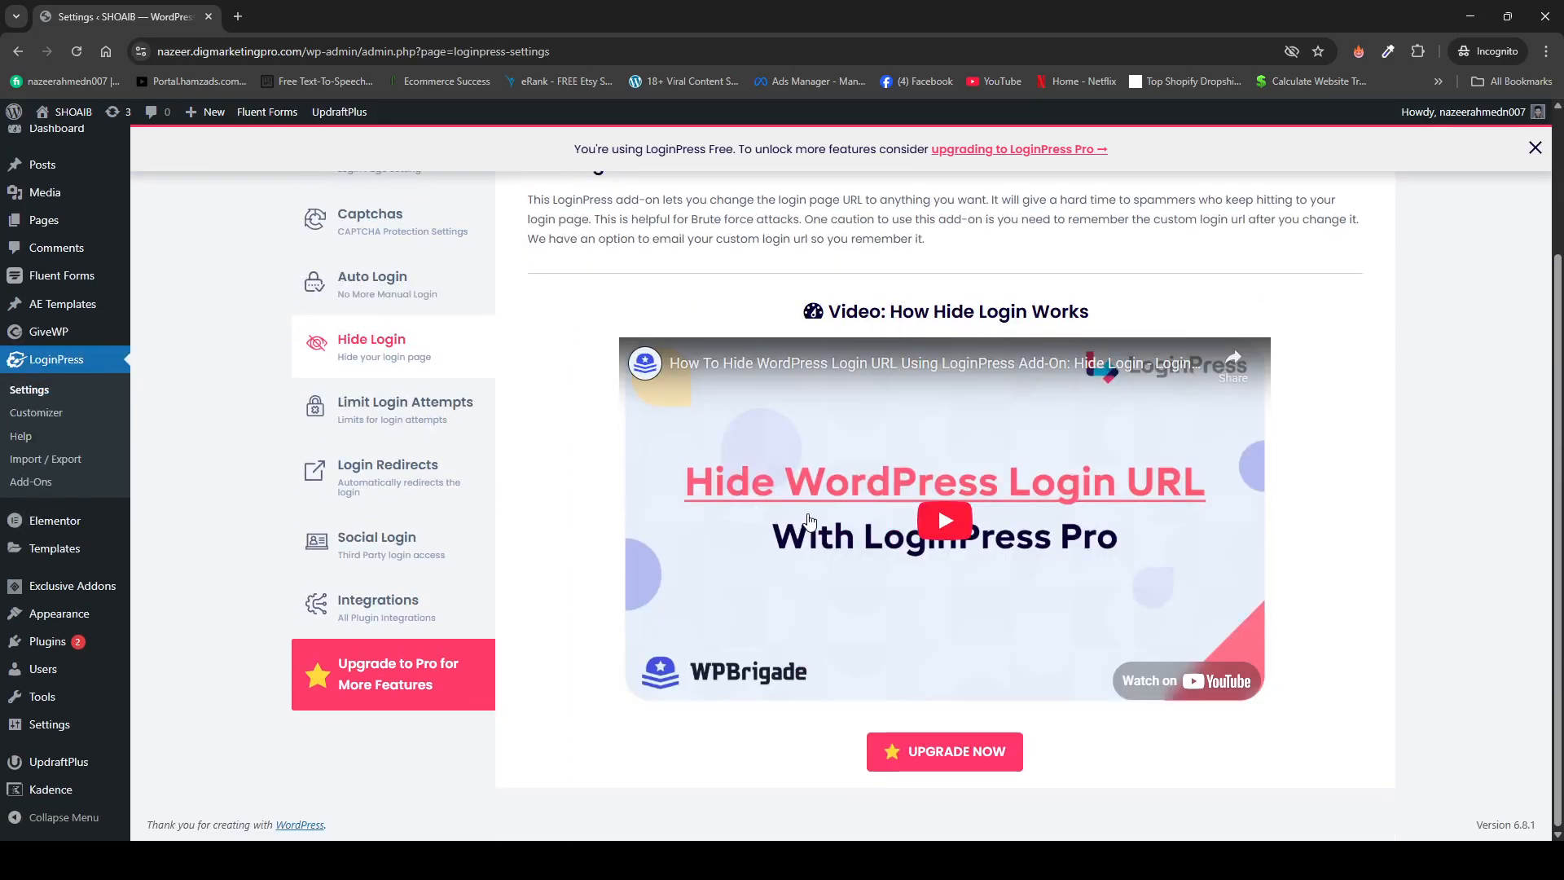
scroll(387, 522, up, 2)
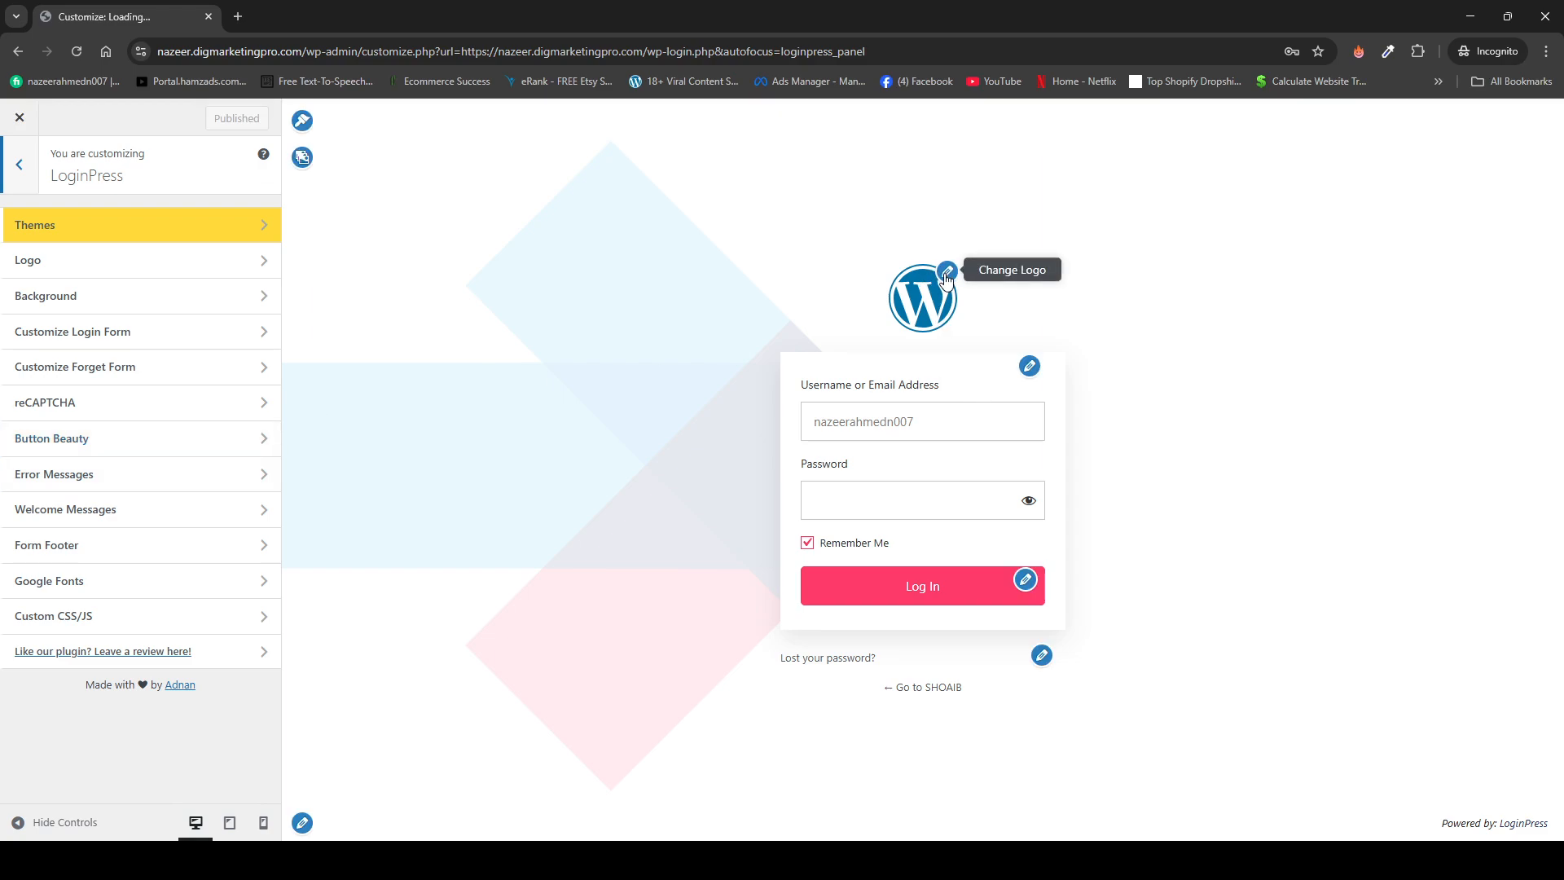
- Set the login page logo to logo-10.png from the media library and size it 361 px wide and 170 px high
click(946, 277)
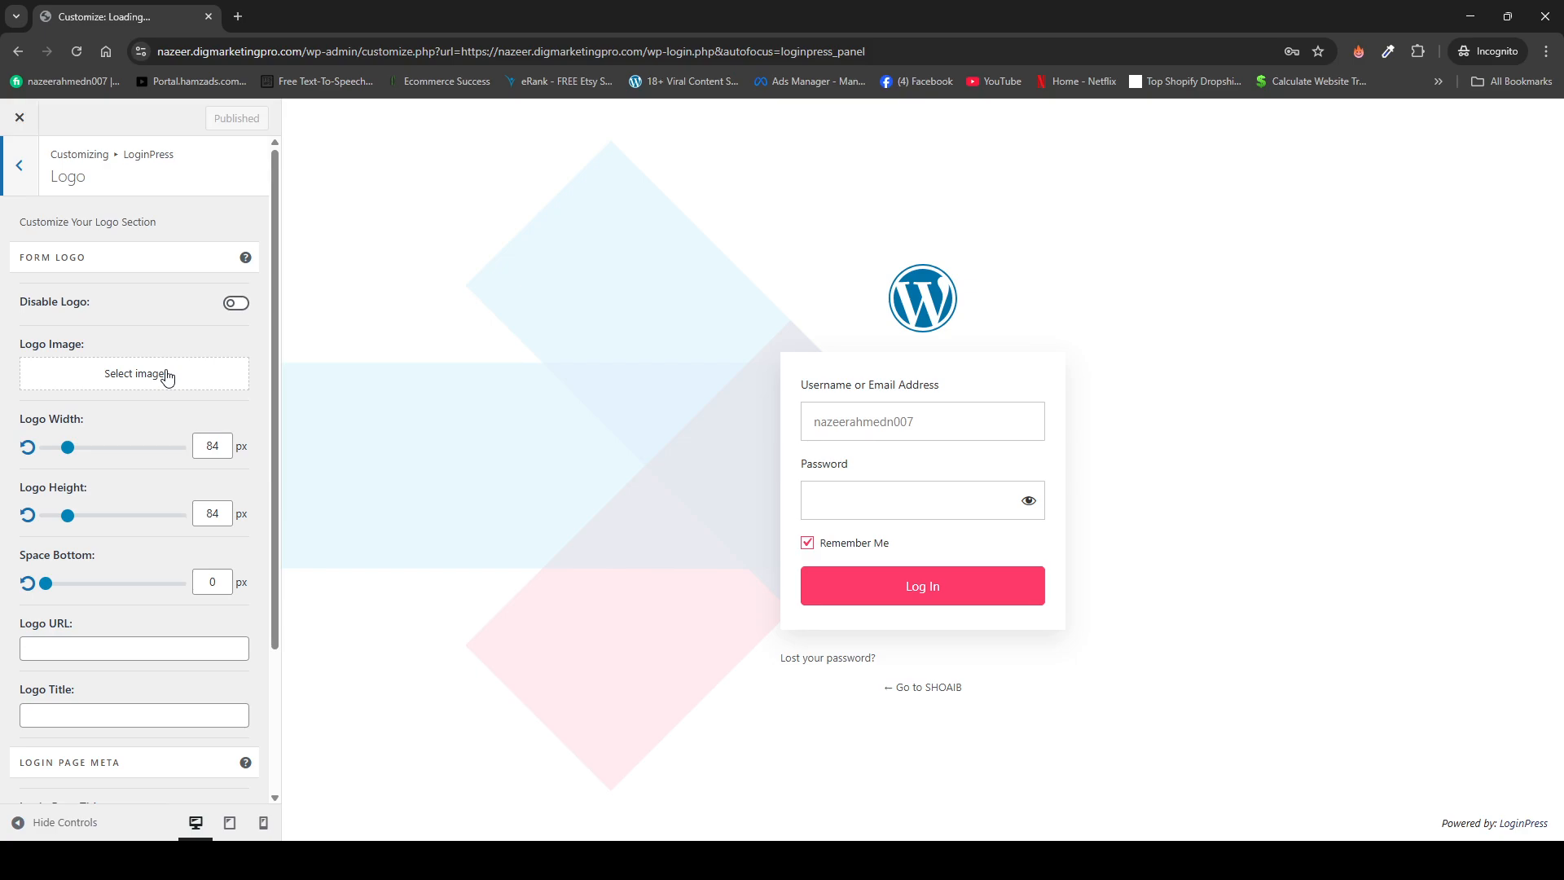
click(167, 374)
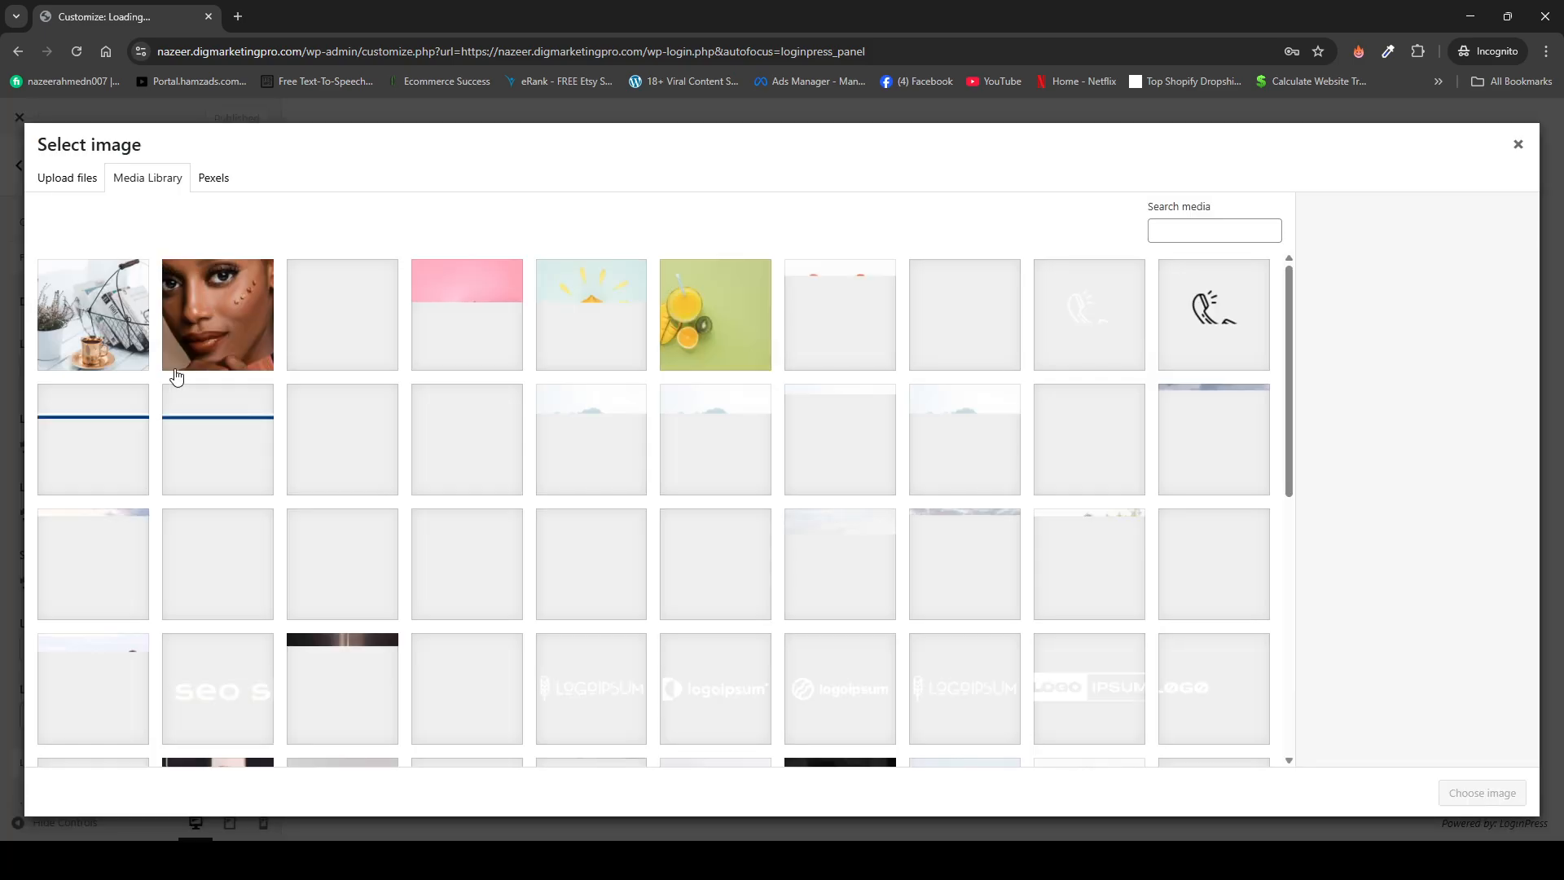
scroll(232, 416, down, 10)
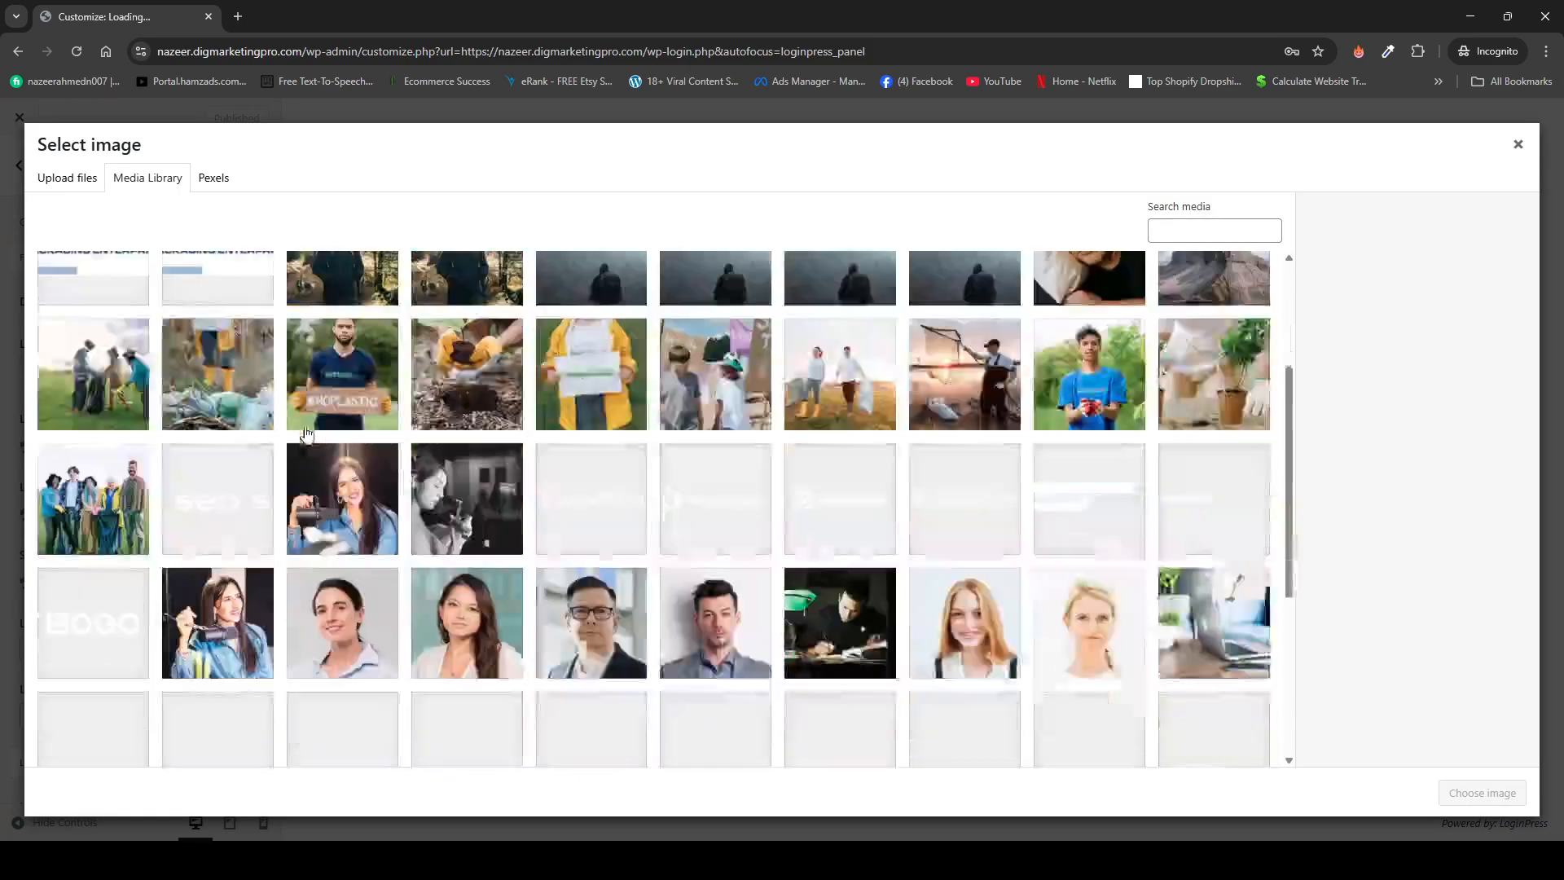
scroll(306, 435, up, 3)
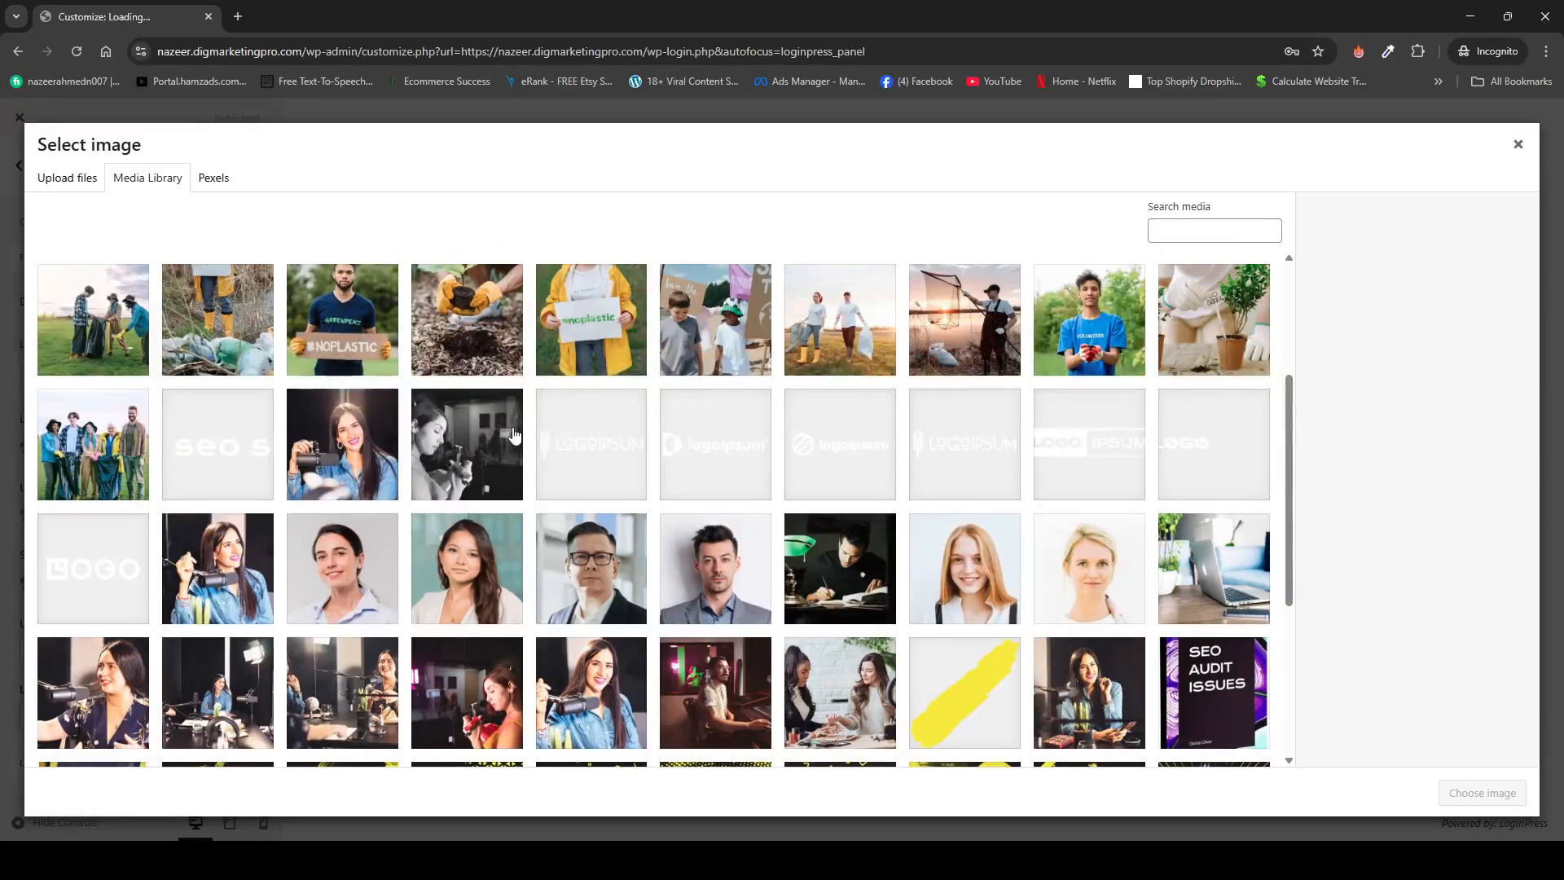
scroll(590, 472, down, 3)
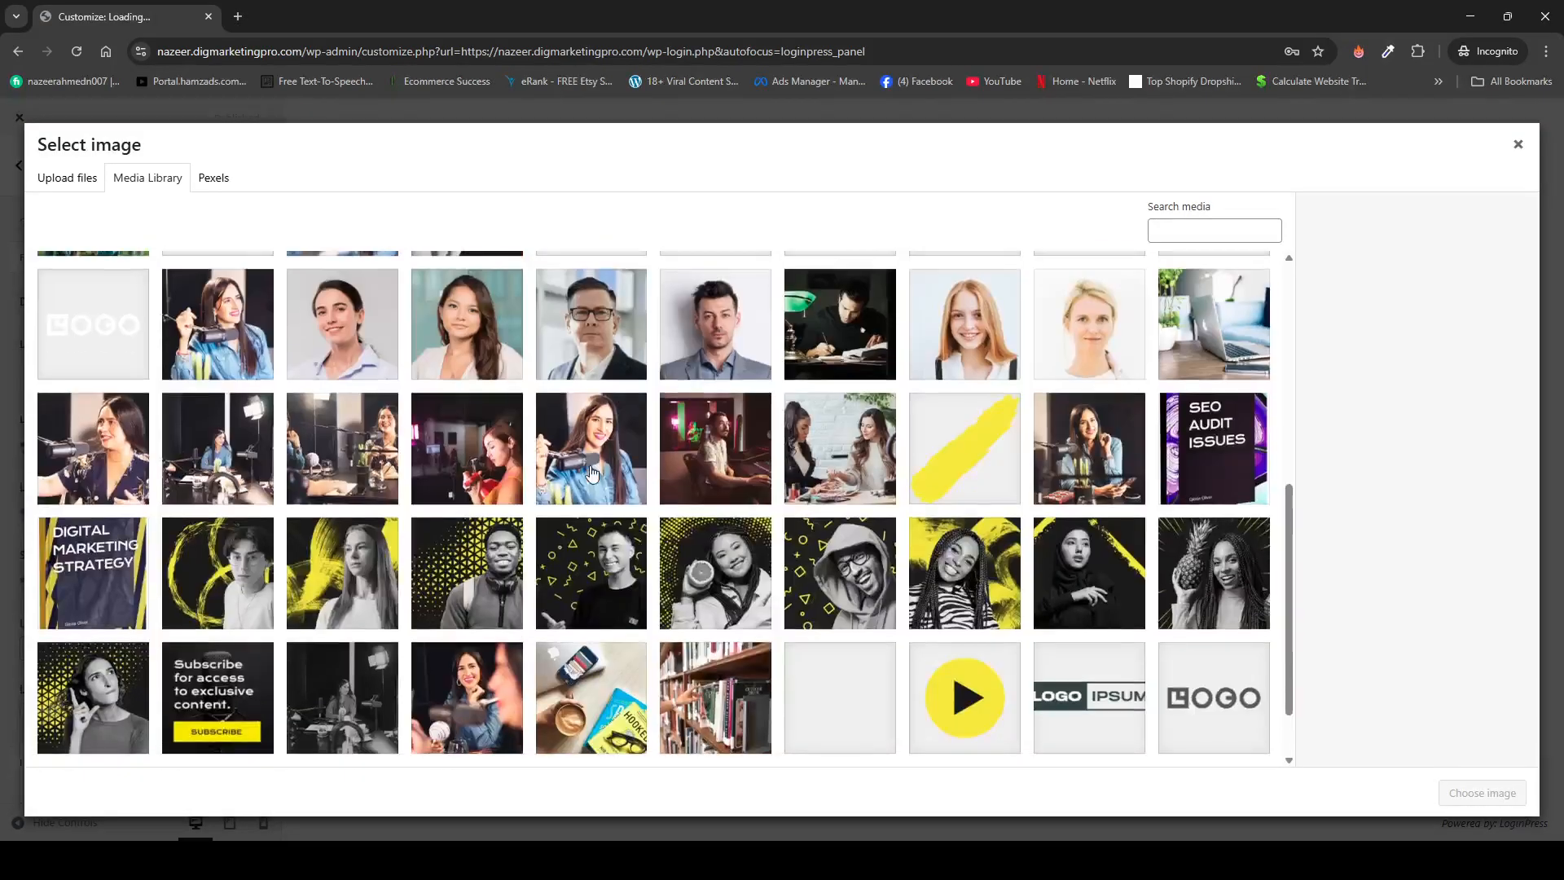
click(1090, 701)
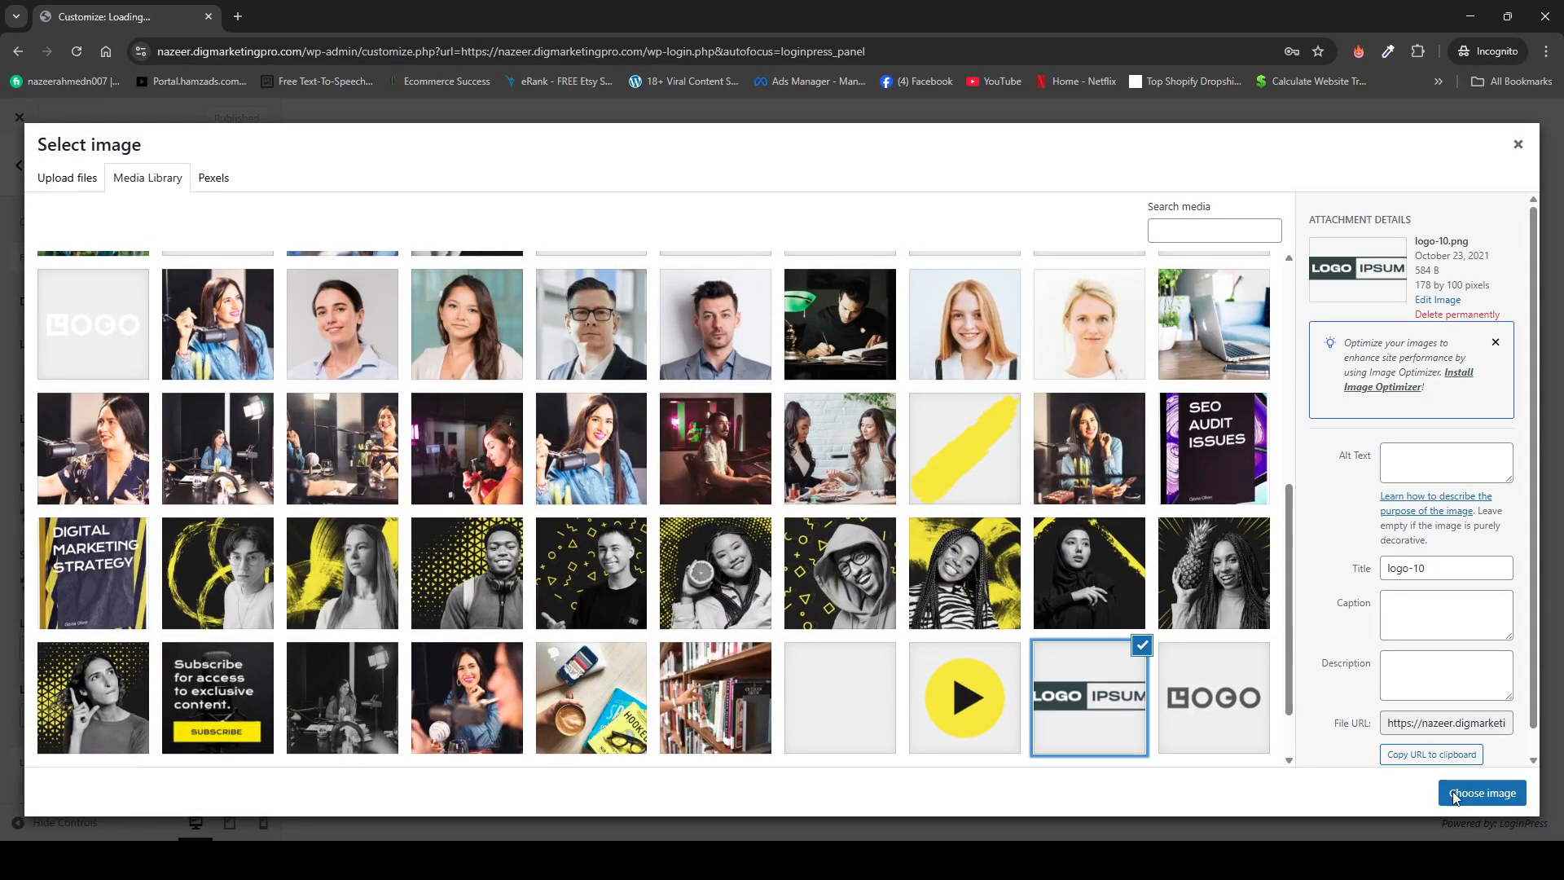
click(1483, 793)
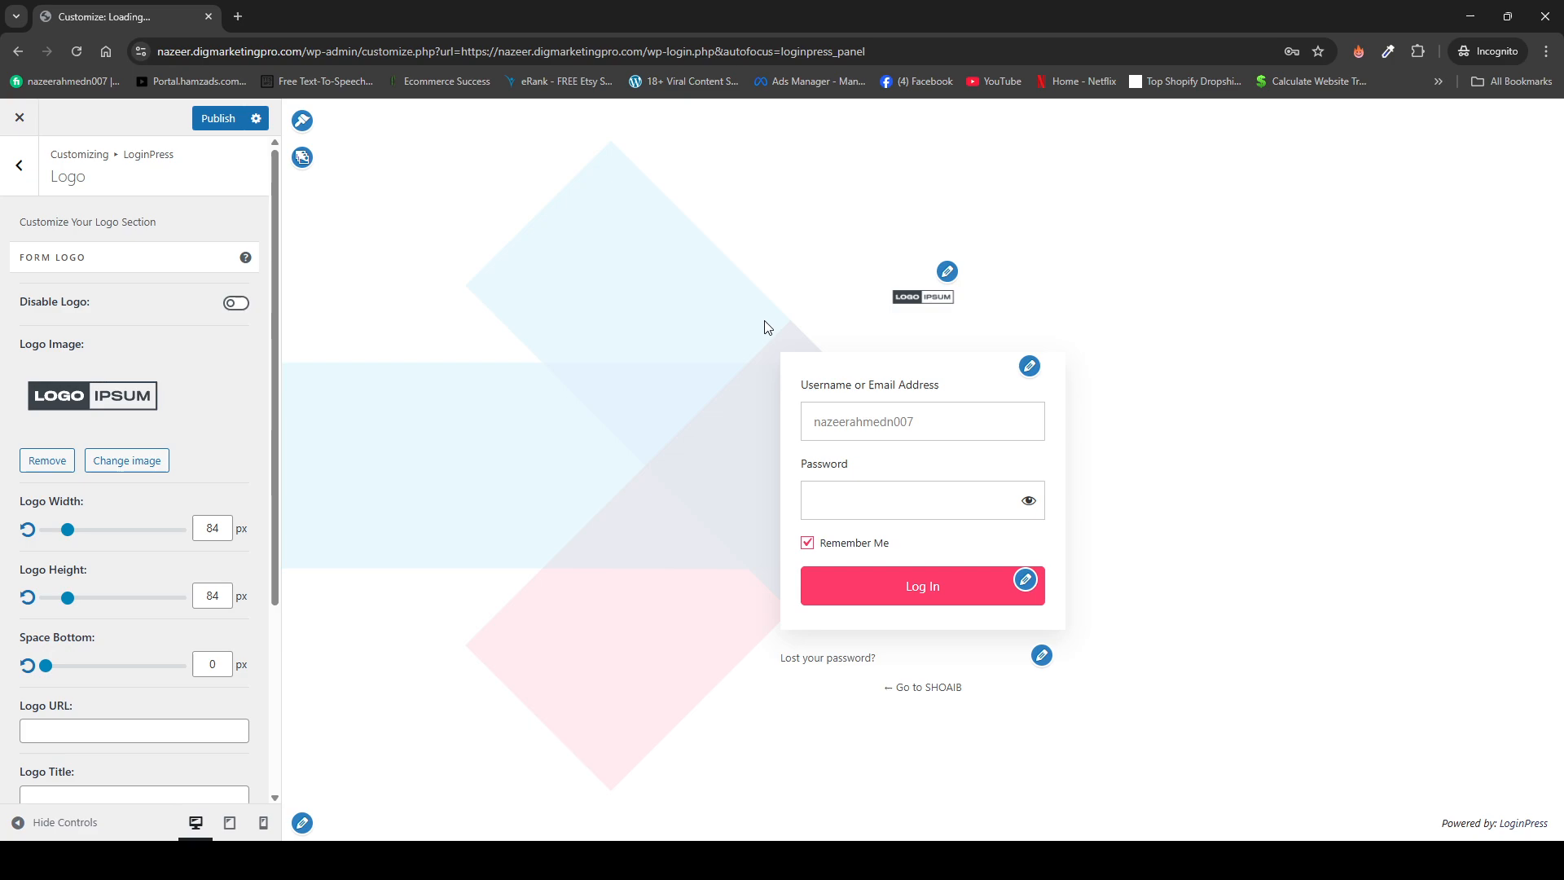
drag(71, 534, 144, 532)
drag(68, 599, 91, 598)
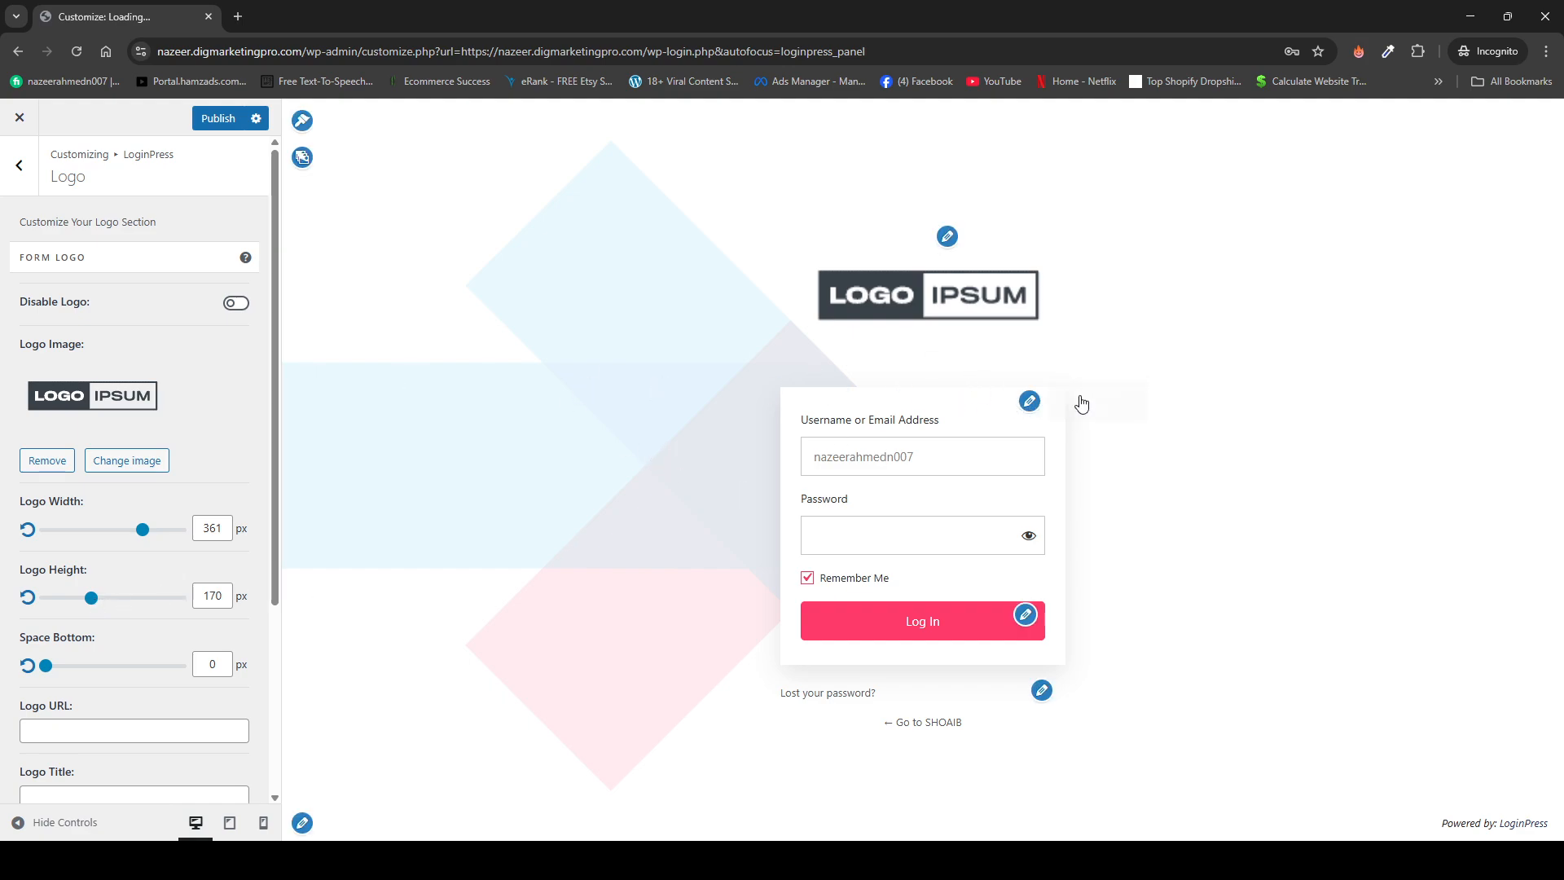
- Set the login form's background image to the photo of a room with a wooden table from the media library
click(1030, 402)
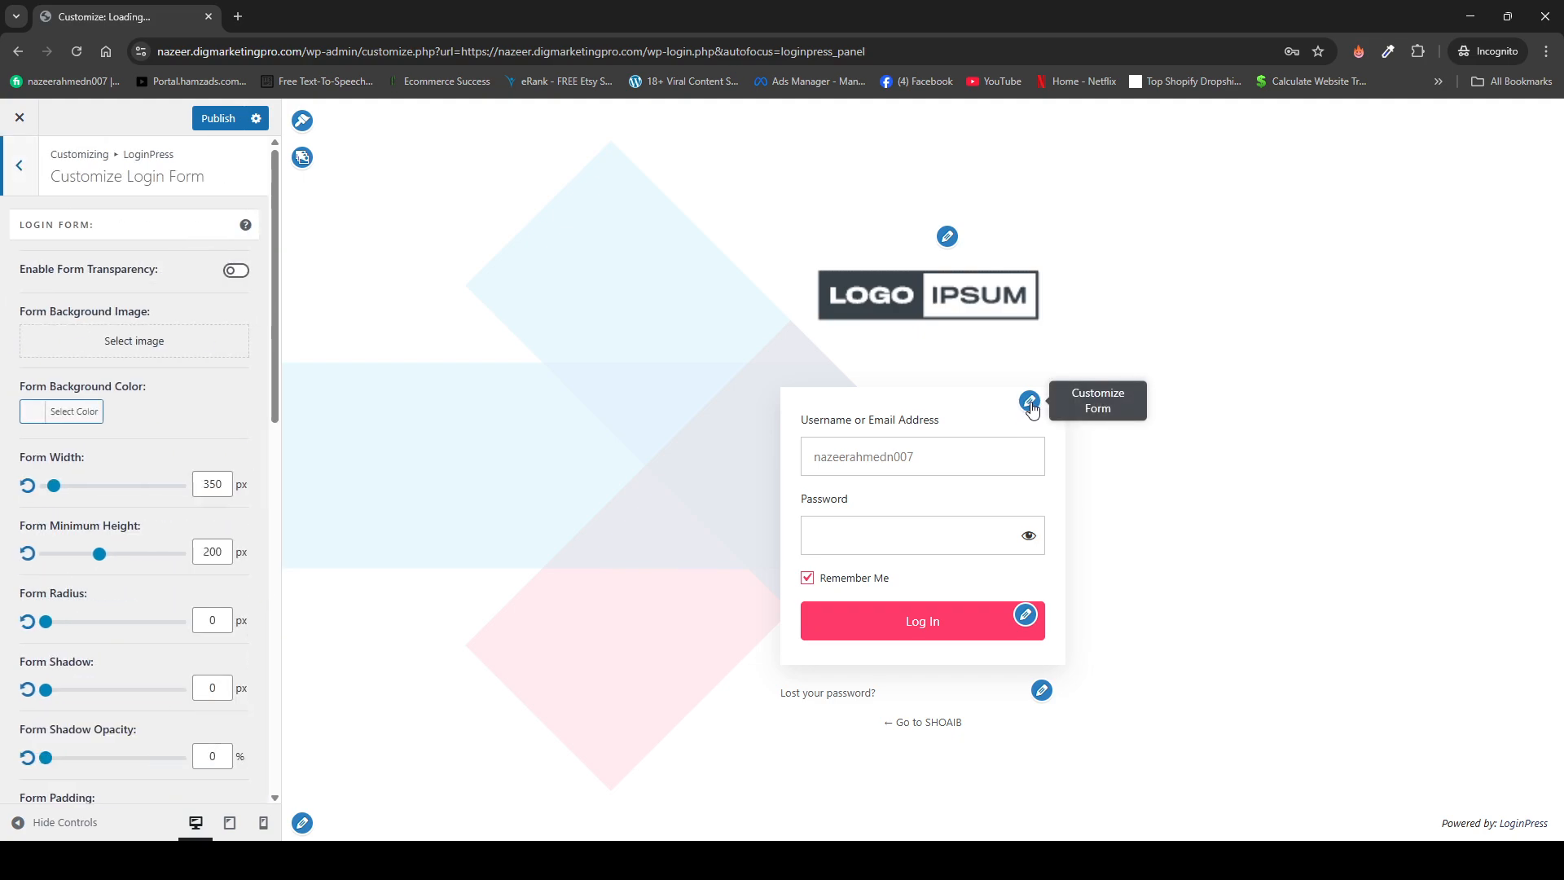
click(106, 359)
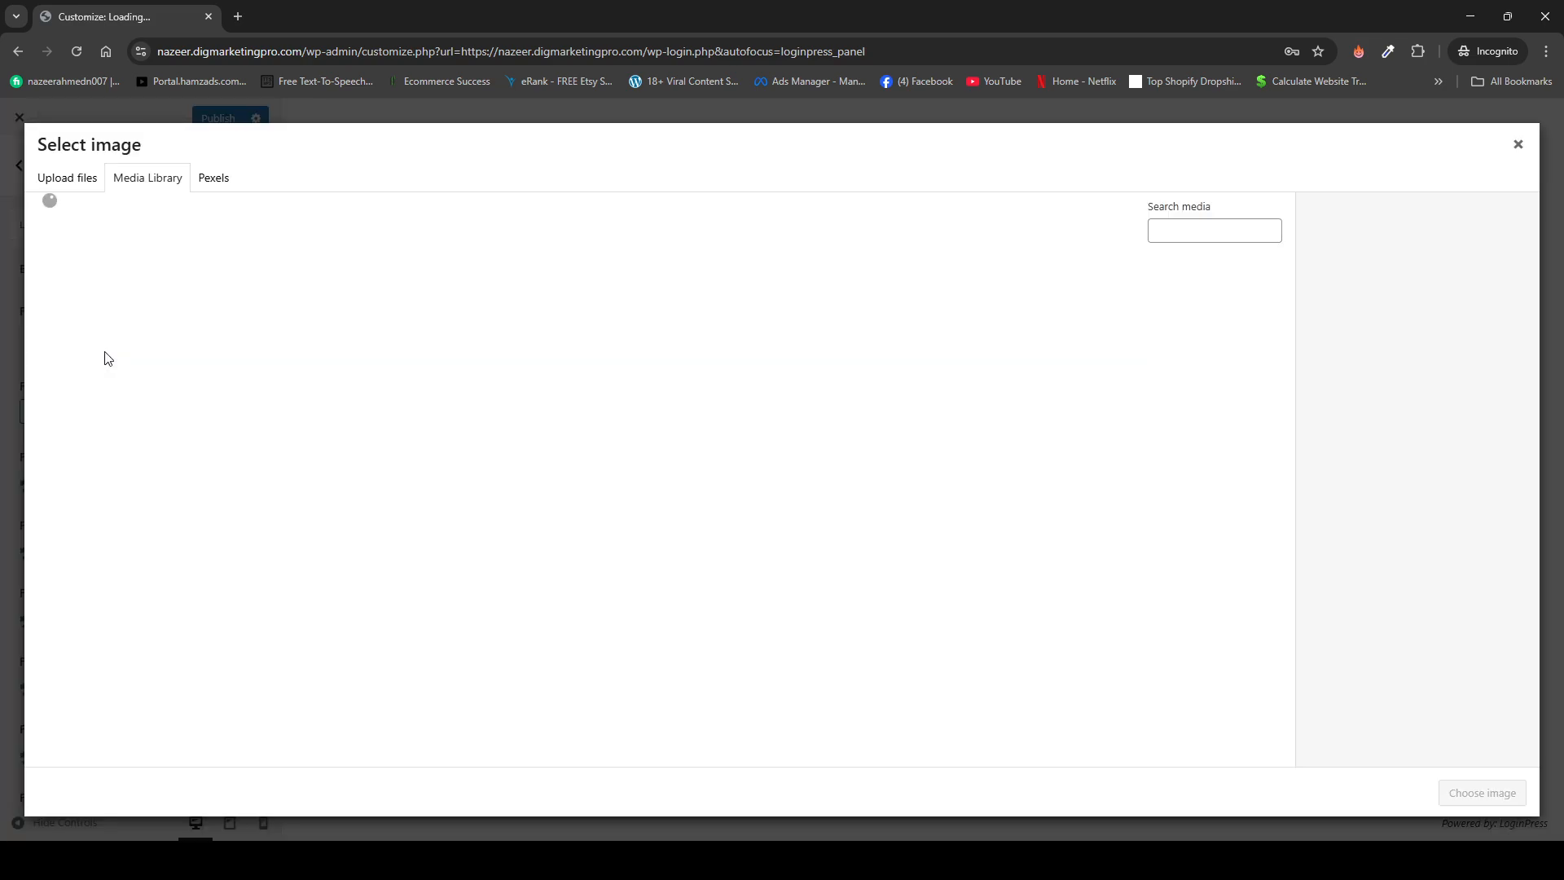
click(334, 351)
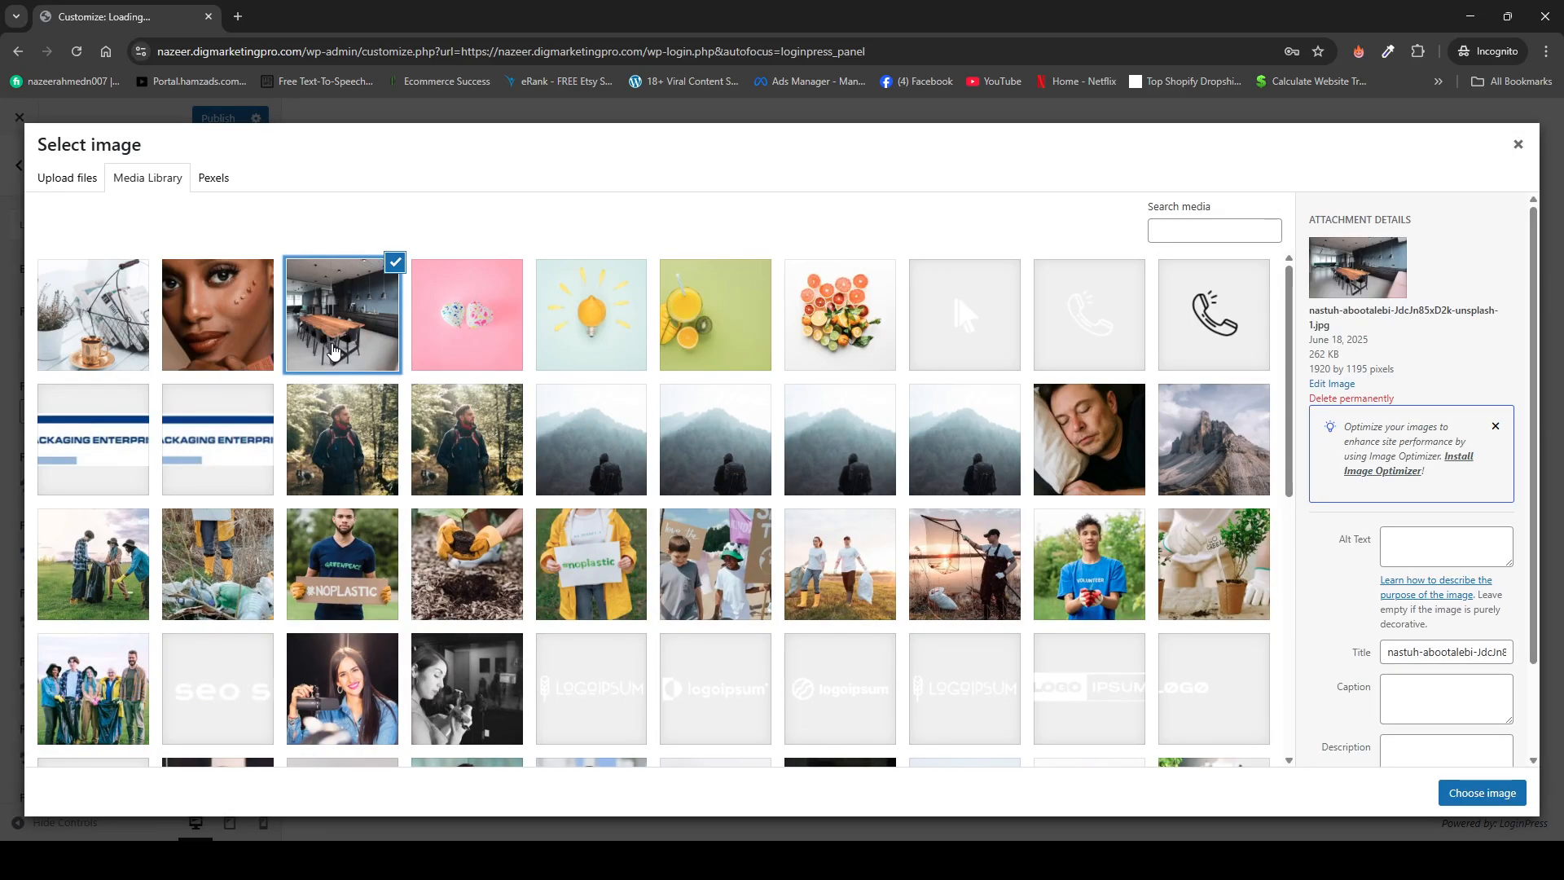
click(1476, 793)
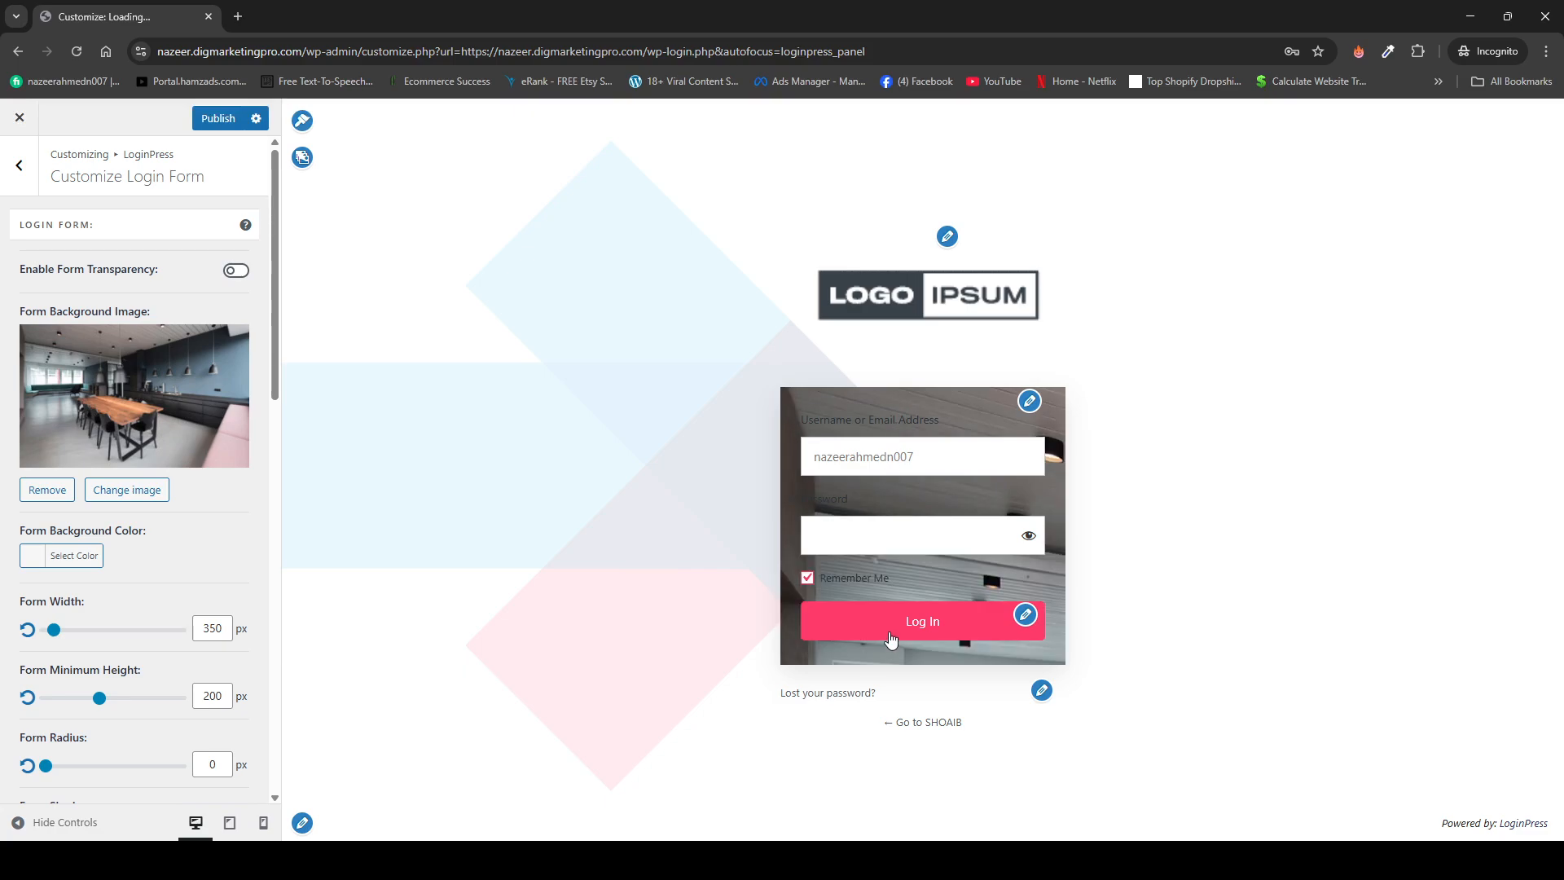
- Change the login form's background image to the citrus fruit photo from the media library
click(172, 425)
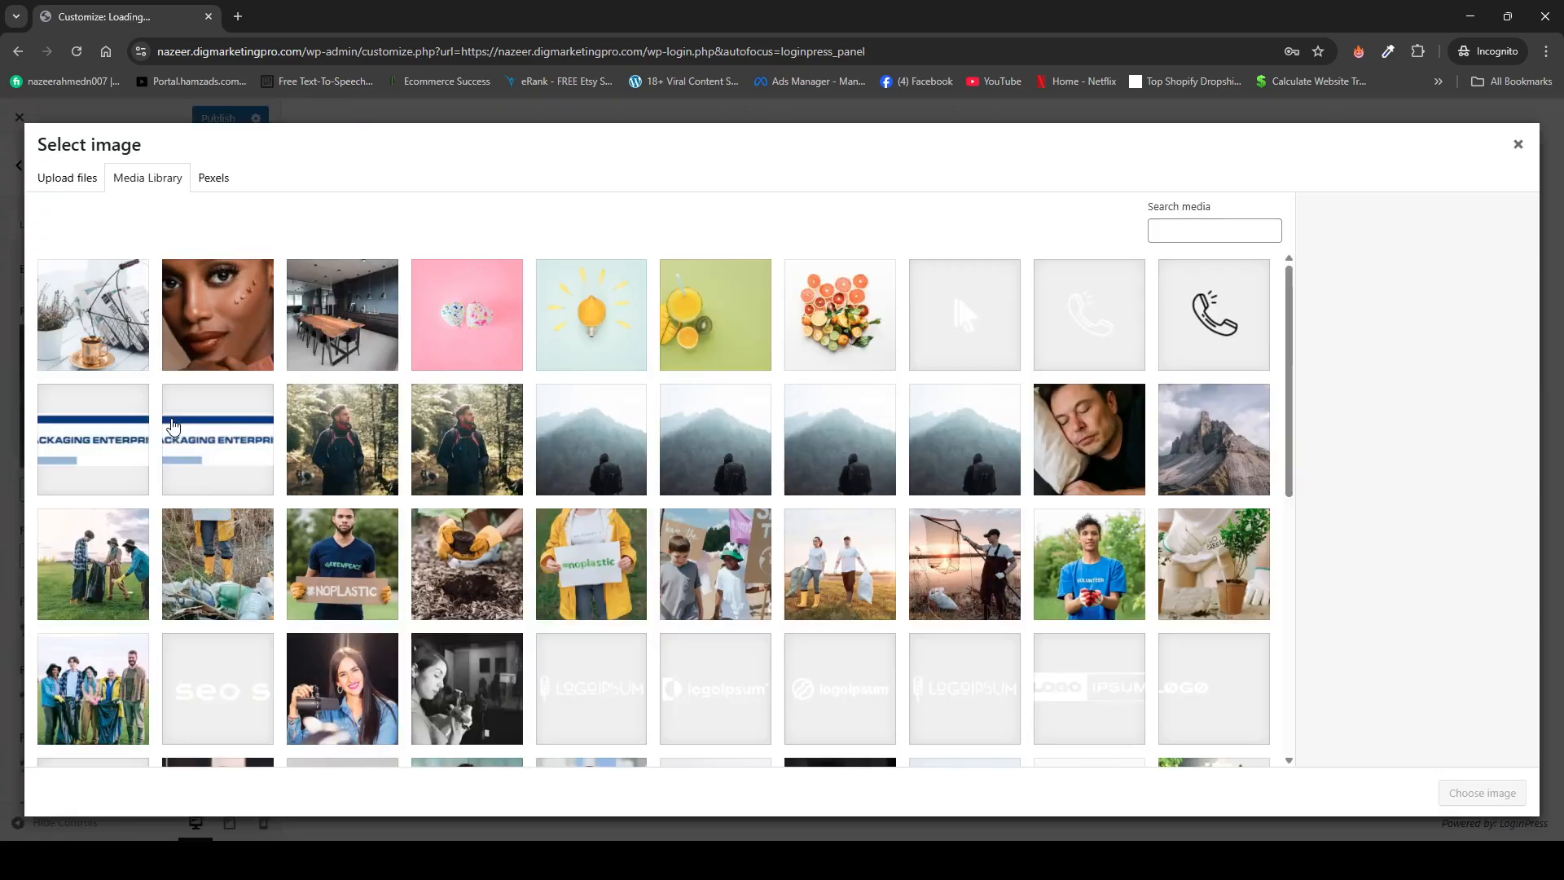
click(820, 334)
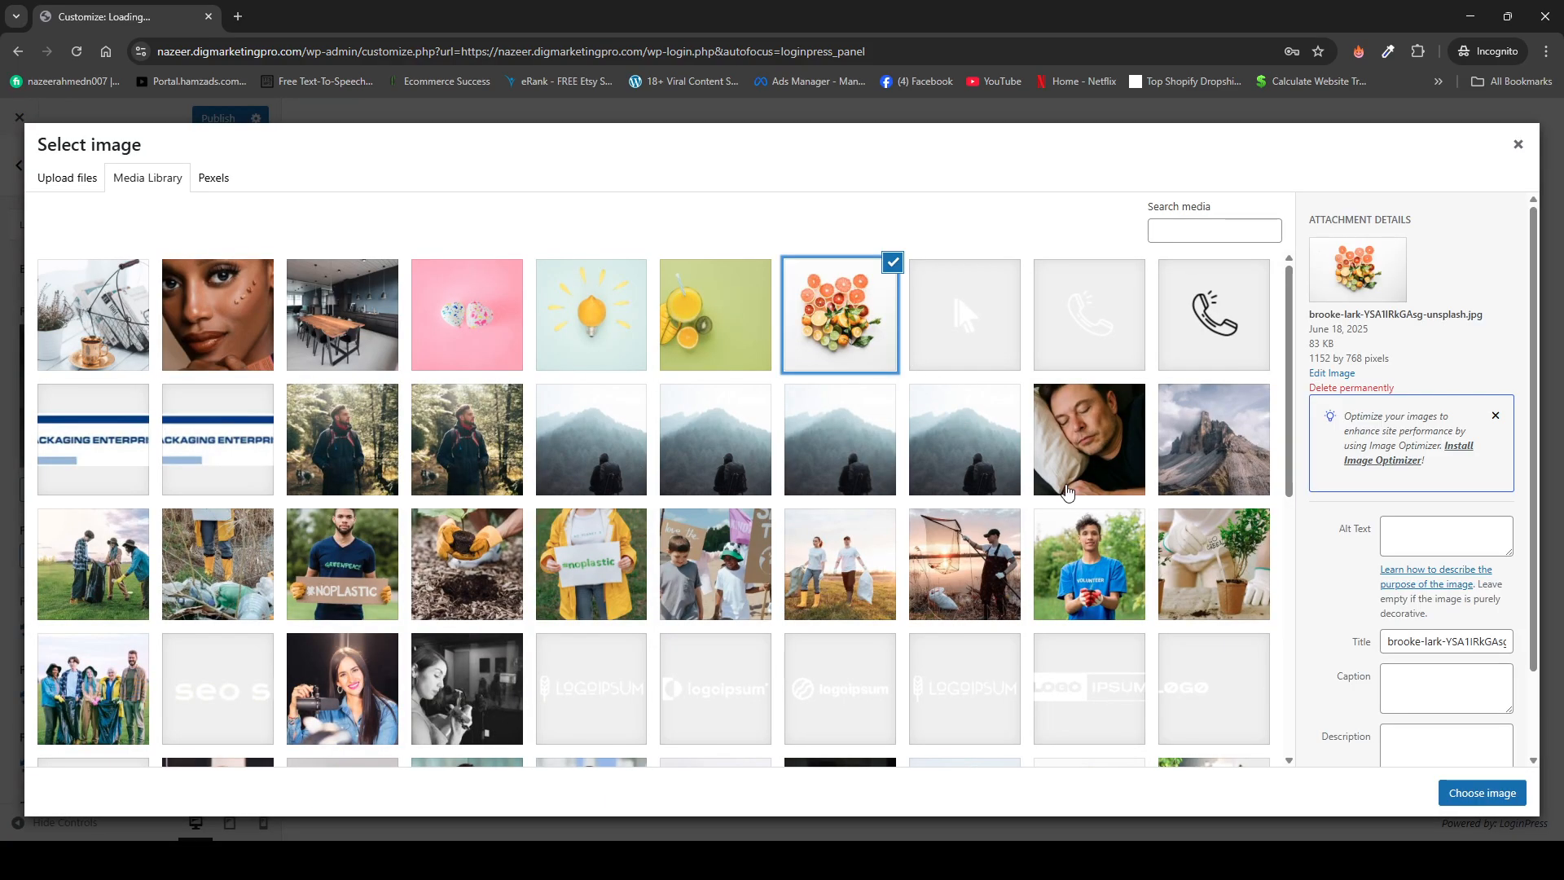
click(1482, 793)
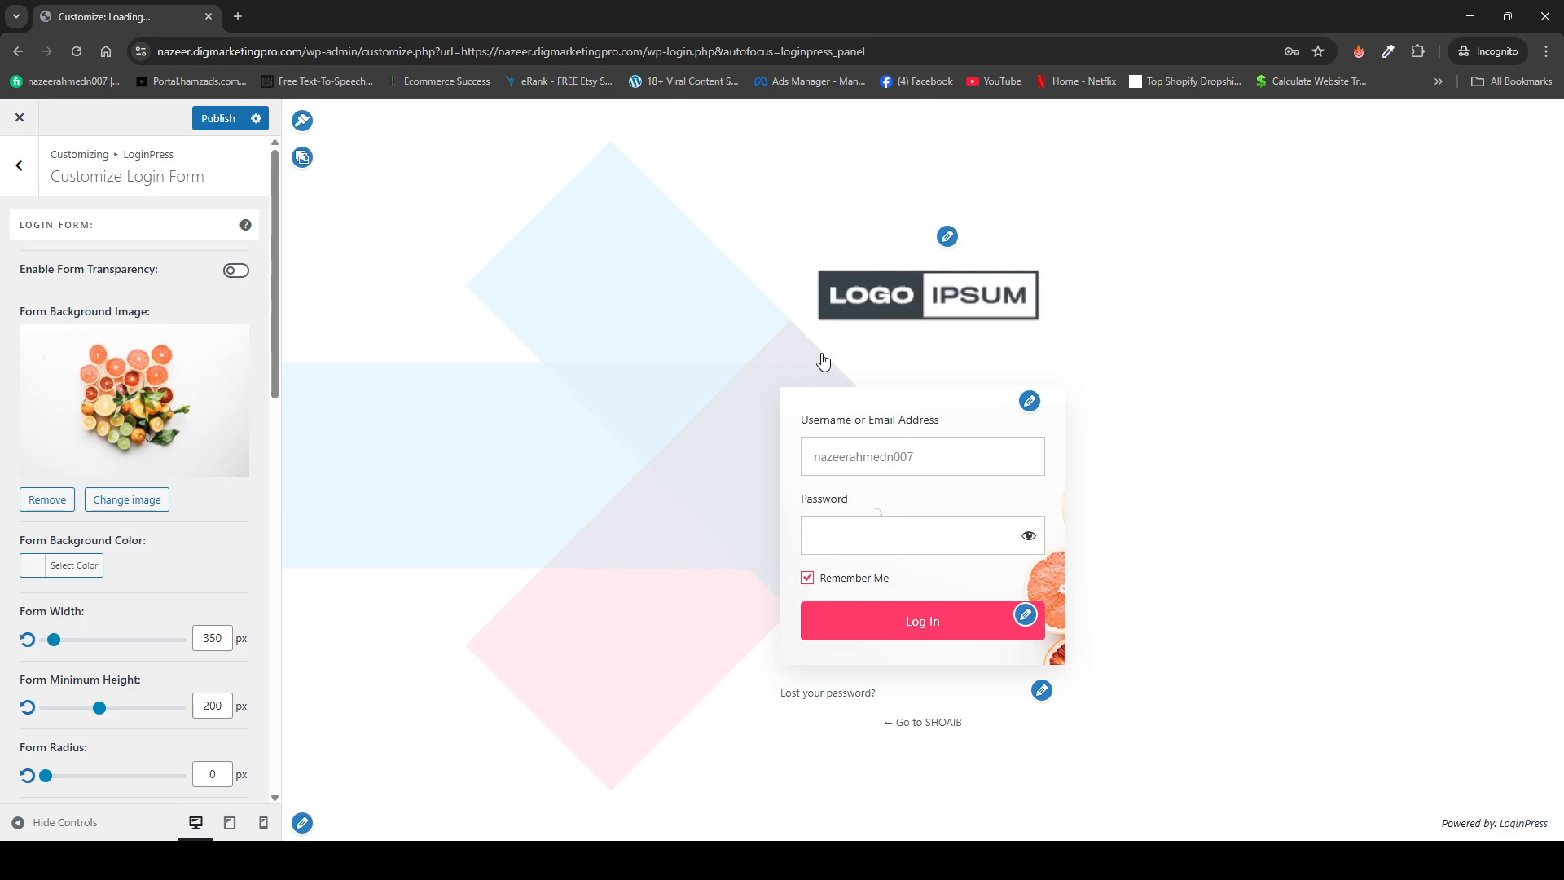
- Set the Log In button's text color to white in the LoginPress button styling options
click(1025, 615)
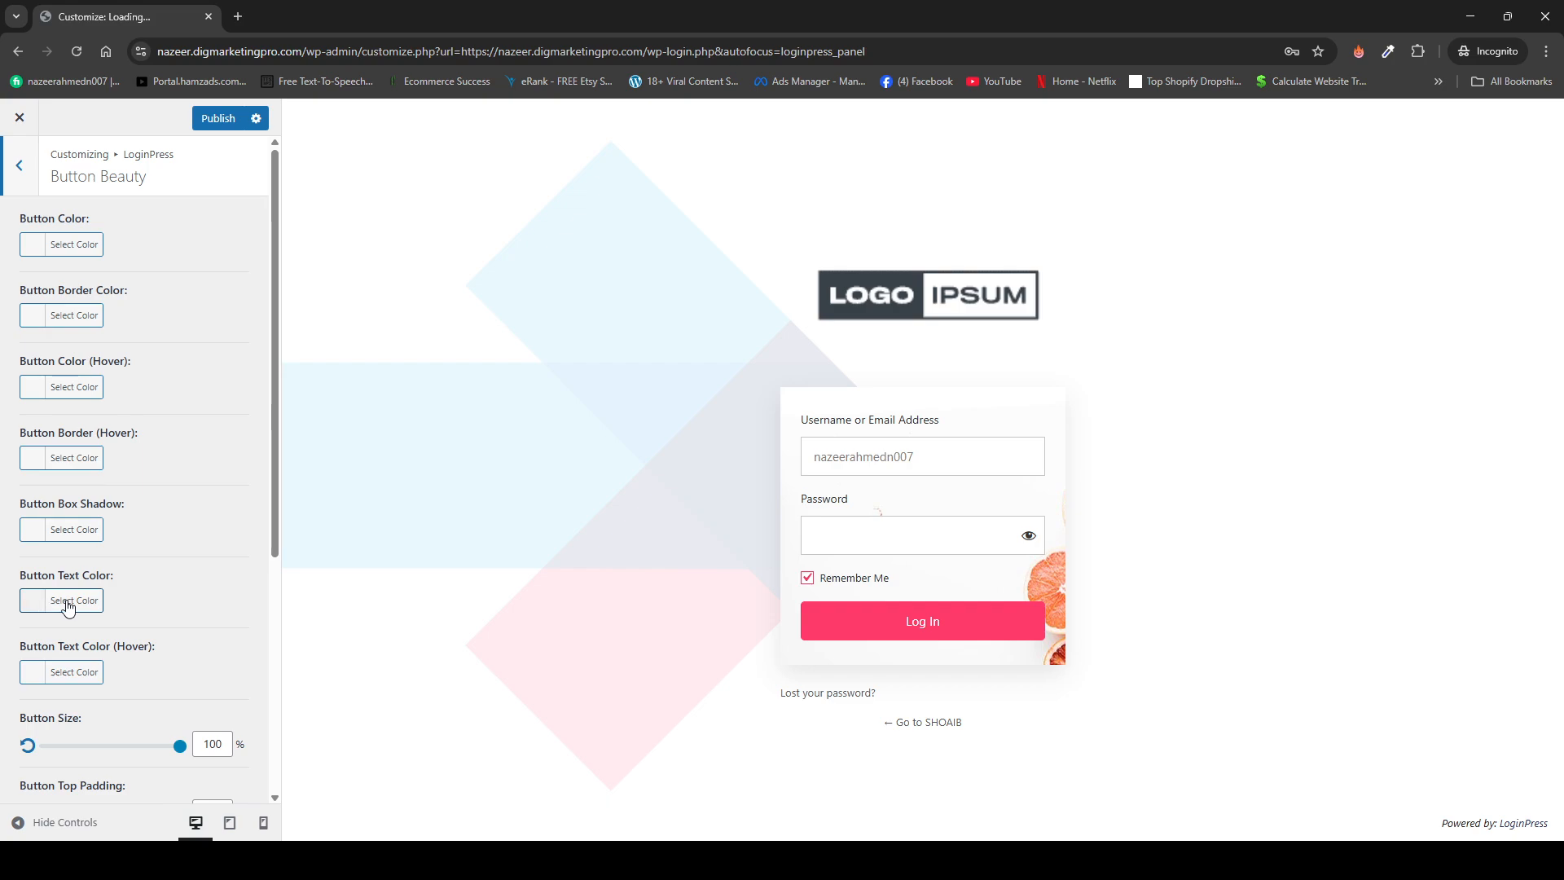
click(68, 607)
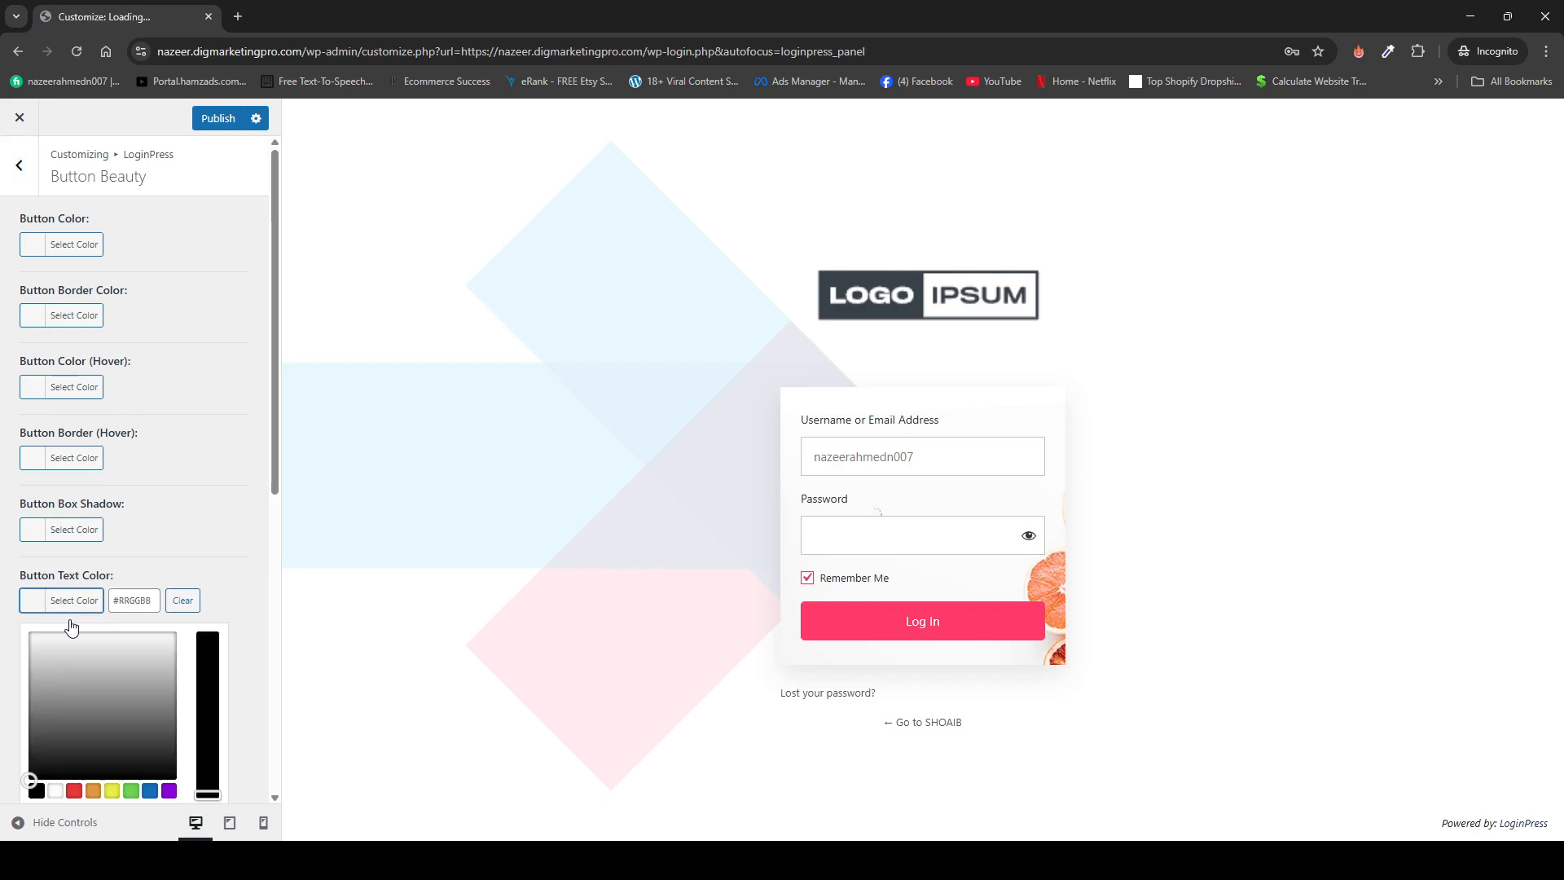
click(38, 734)
drag(39, 733, 16, 607)
- Try adjusting the Log In button's size and bottom padding, and look over its radius, shadow and text size options
scroll(74, 534, down, 3)
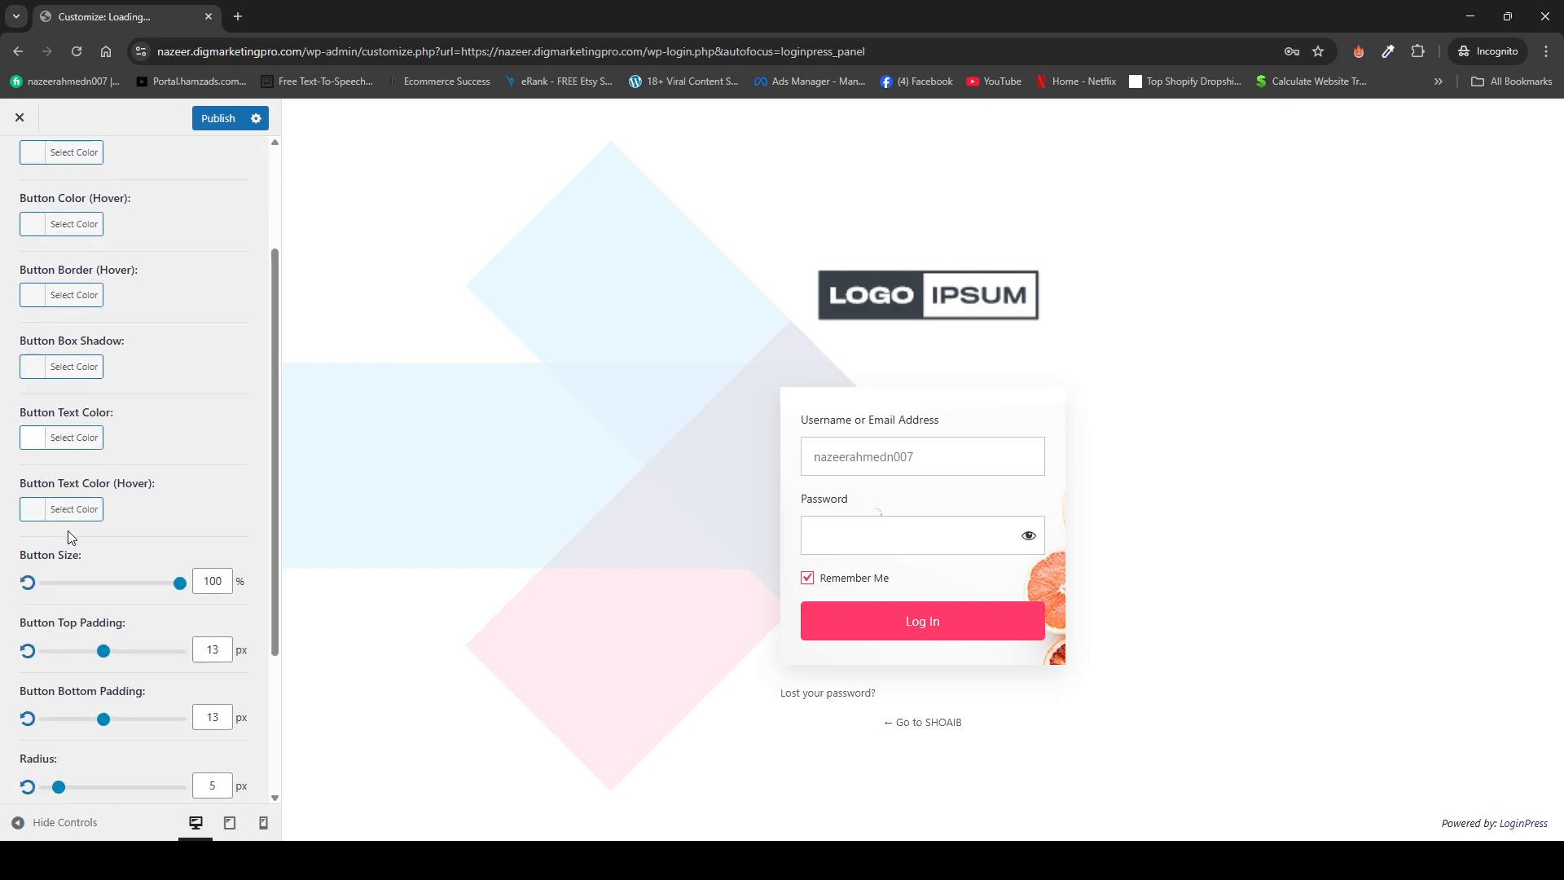
scroll(70, 529, down, 1)
mouse_move(171, 422)
mouse_down()
mouse_move(128, 433)
mouse_move(189, 426)
mouse_up()
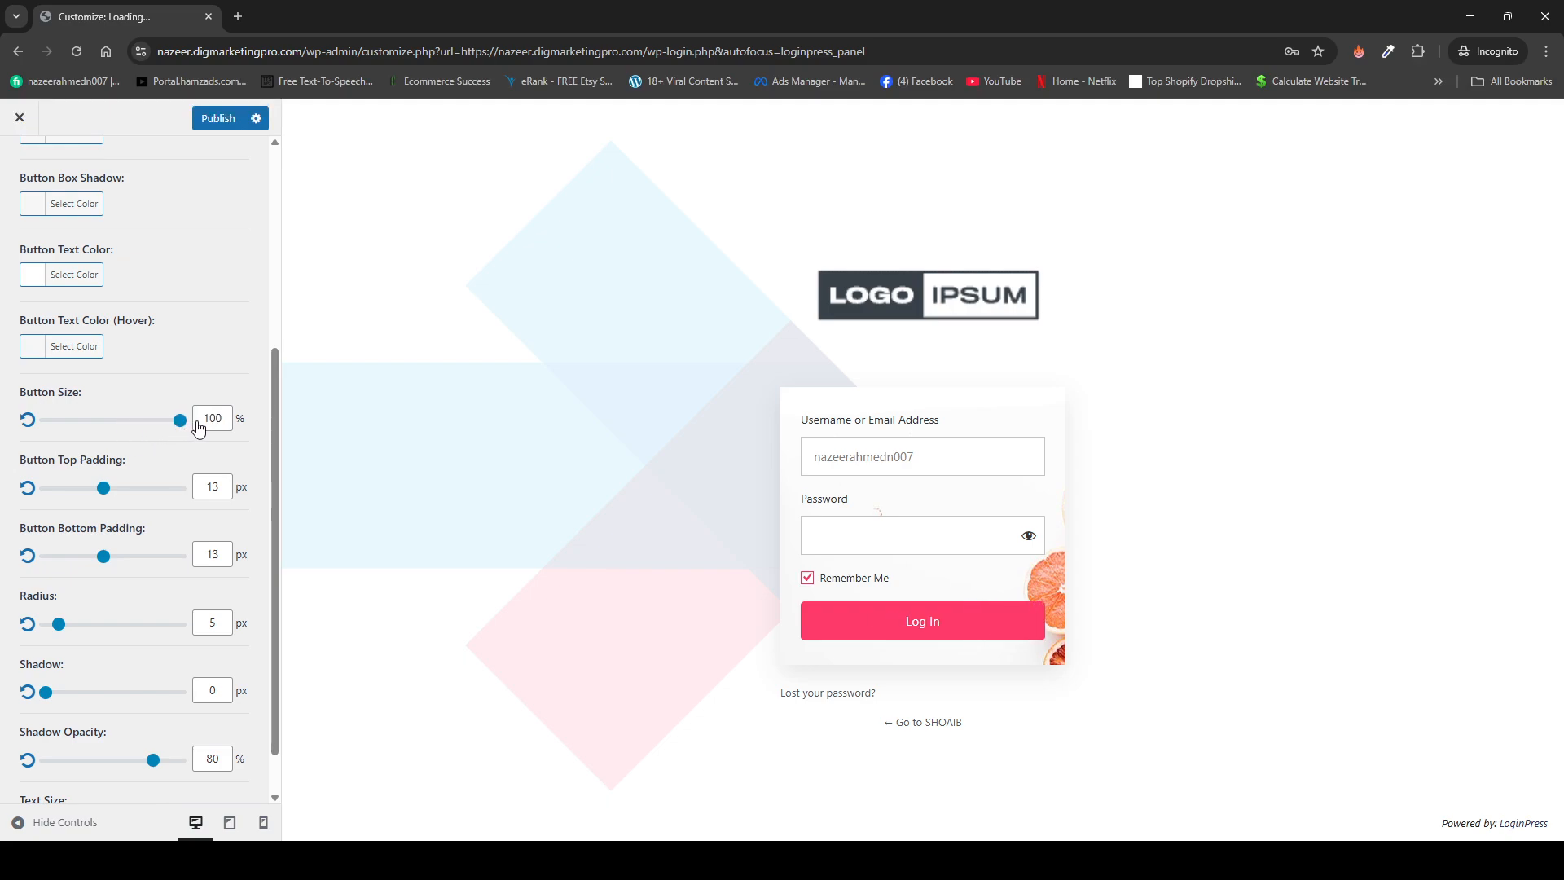
mouse_move(105, 563)
mouse_down()
mouse_move(137, 562)
mouse_move(107, 562)
mouse_up()
scroll(119, 554, down, 1)
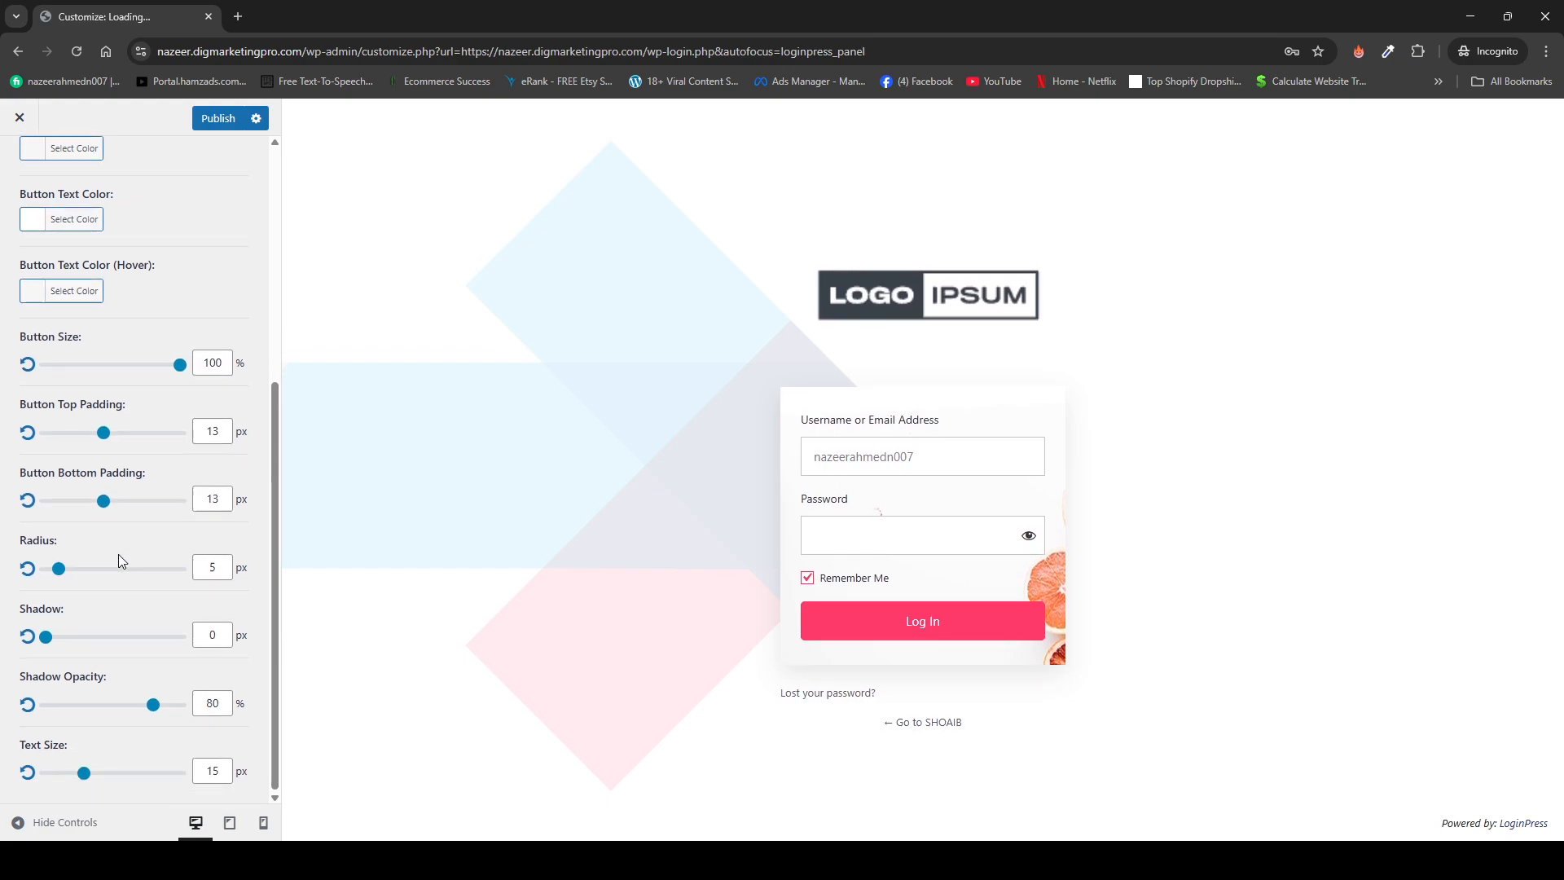
scroll(119, 554, up, 5)
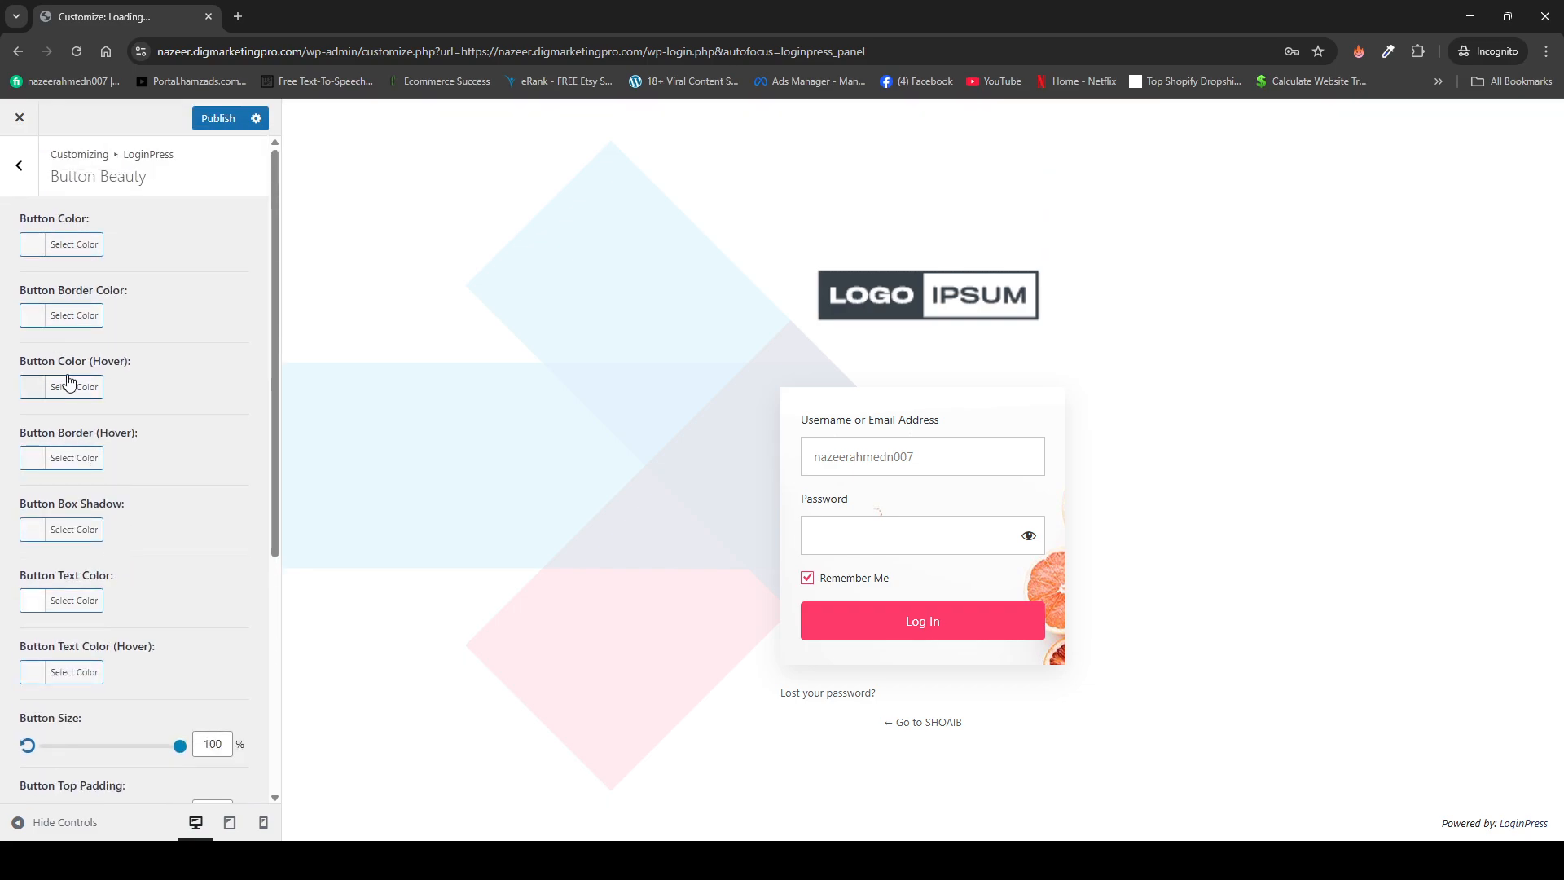
- Try dark gray #232323 and green #81d742 as the Log In button's border color, and clear the border color
click(36, 326)
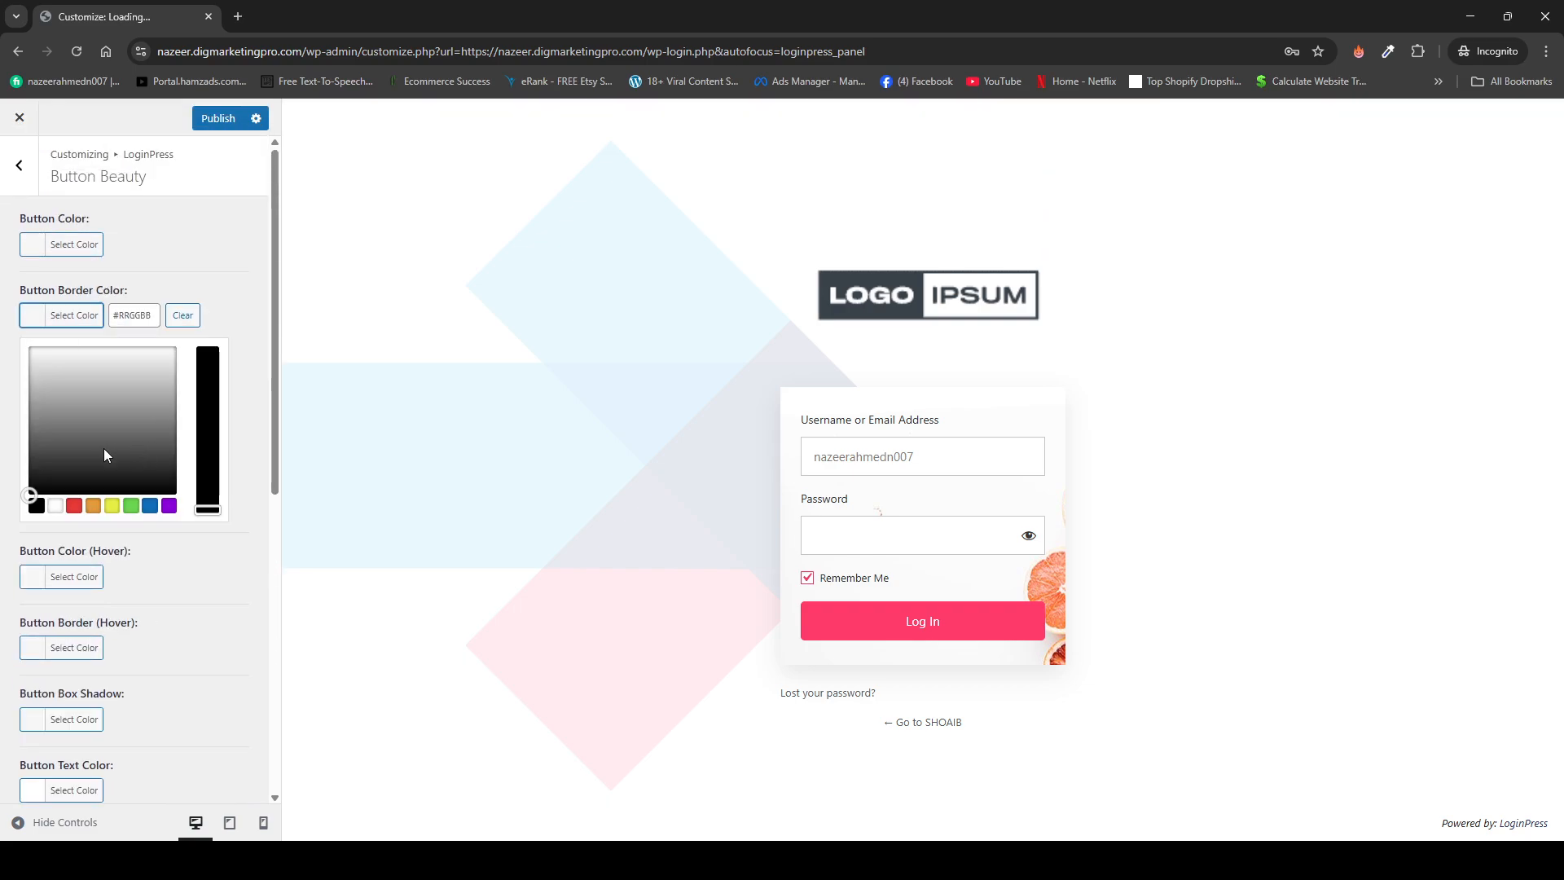
drag(104, 448, 58, 475)
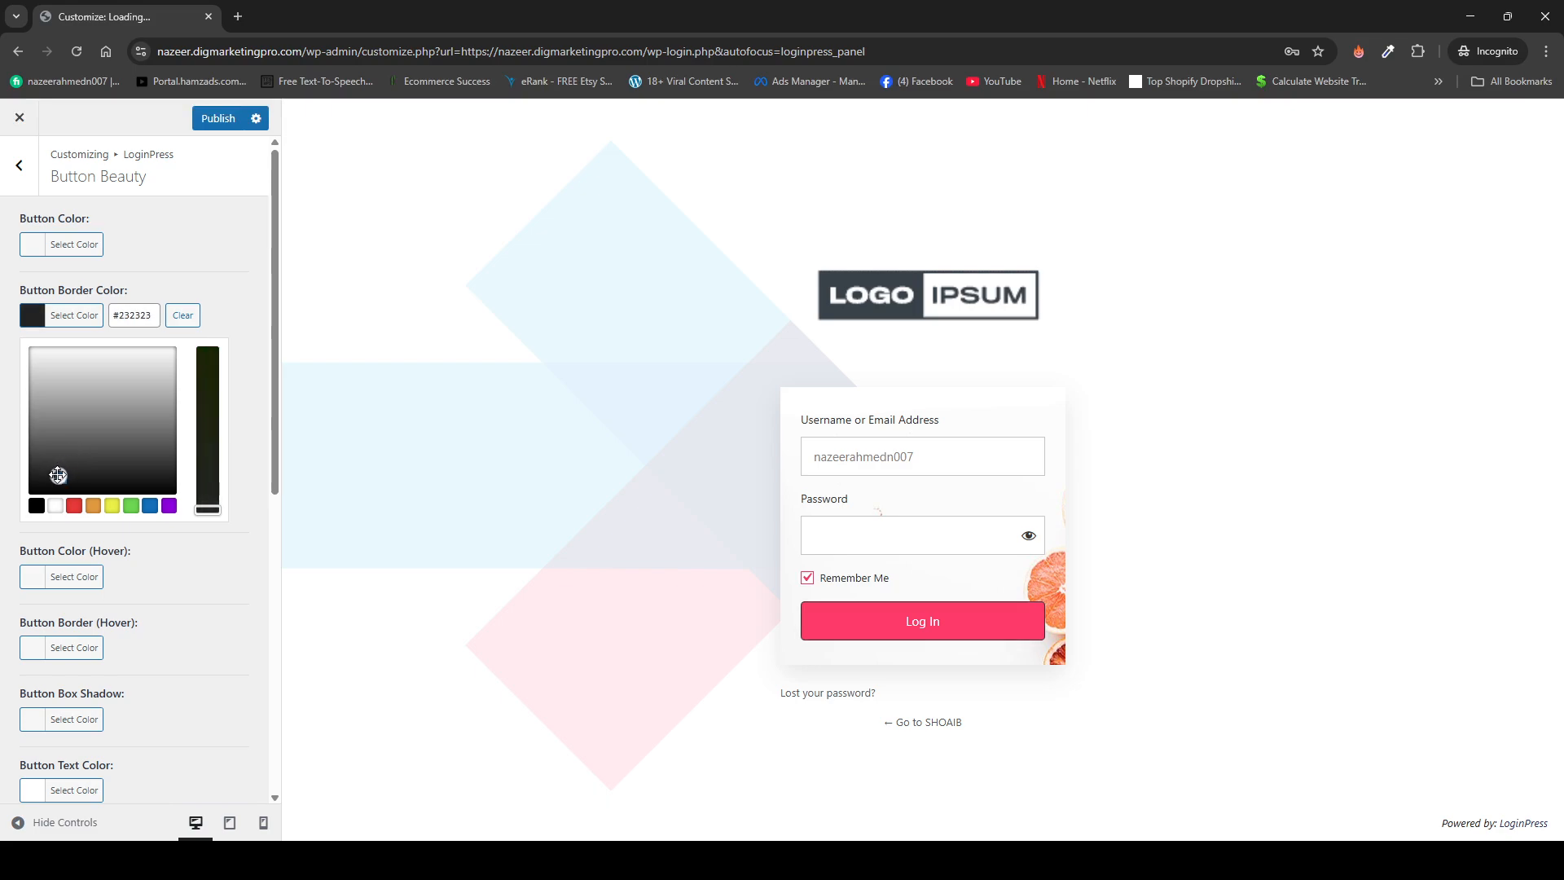
click(130, 506)
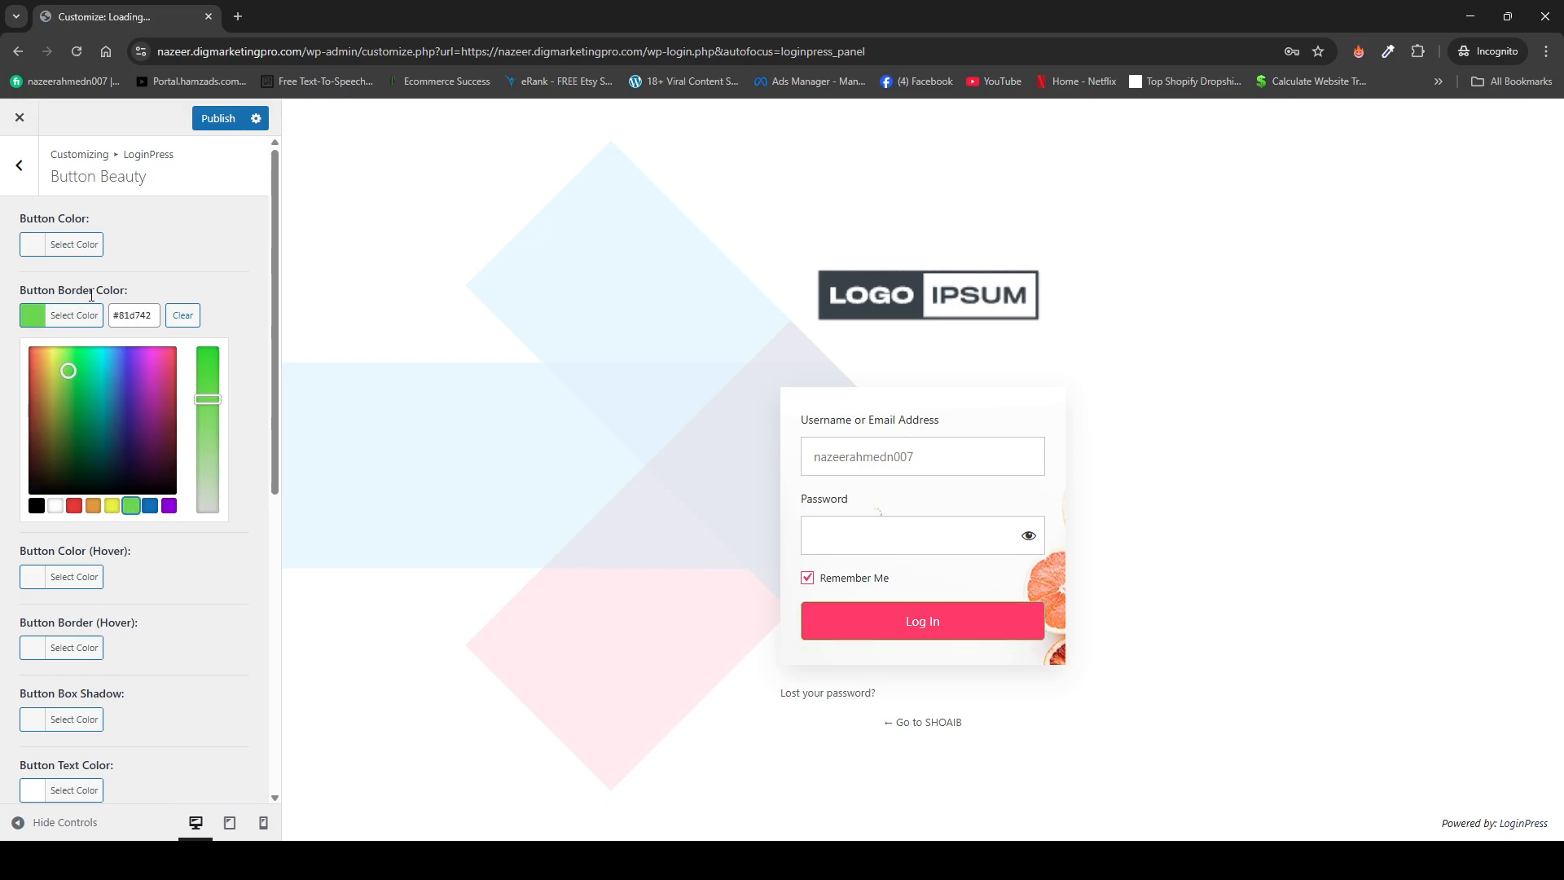
click(182, 316)
scroll(126, 554, down, 1)
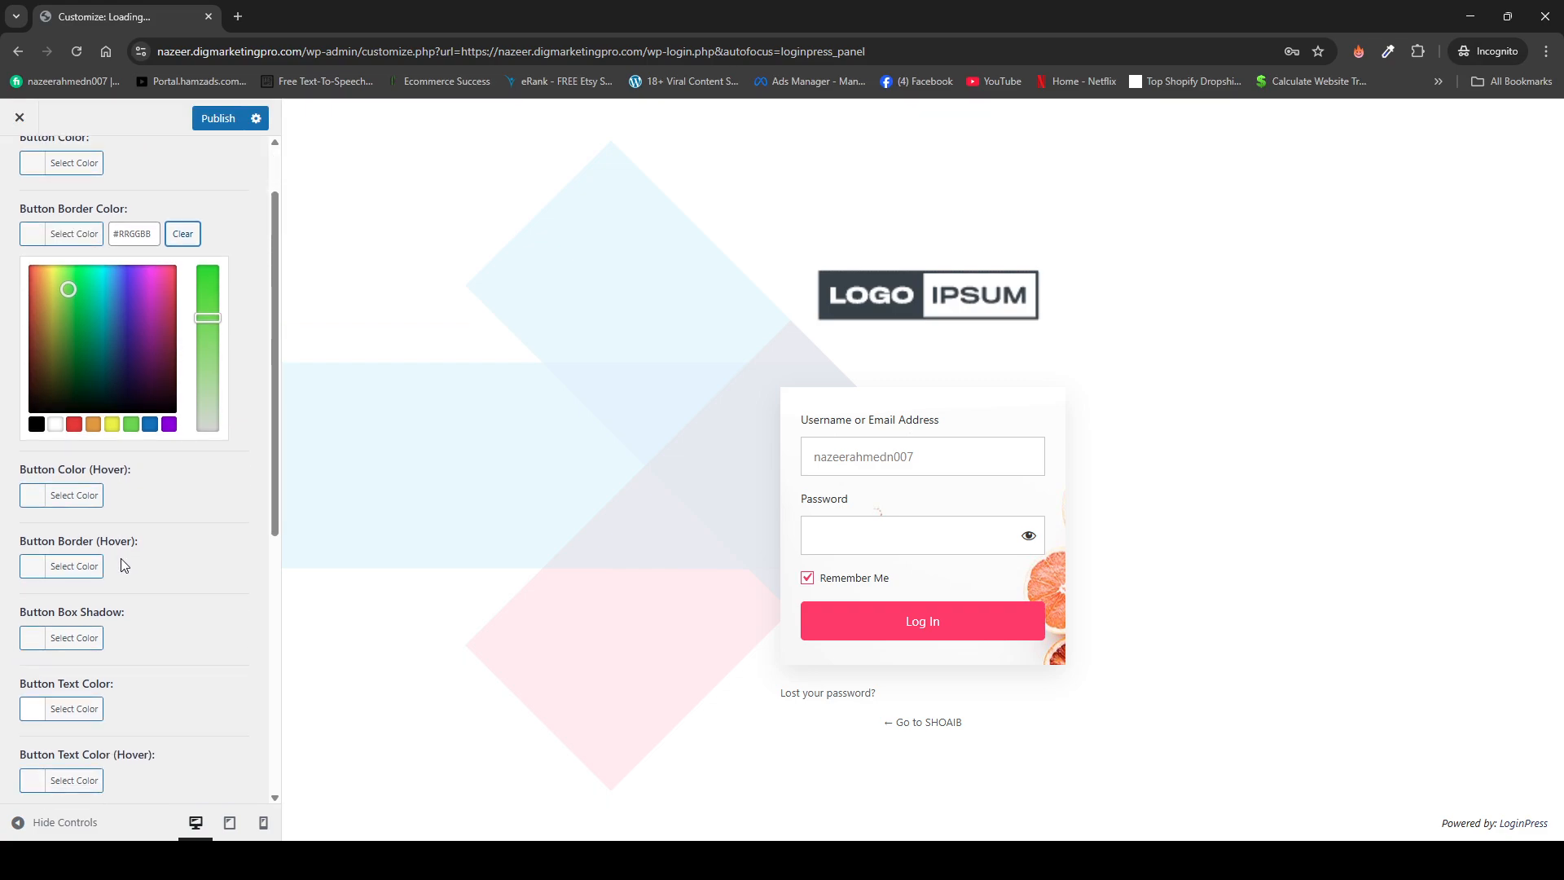
scroll(120, 559, down, 6)
scroll(120, 559, up, 7)
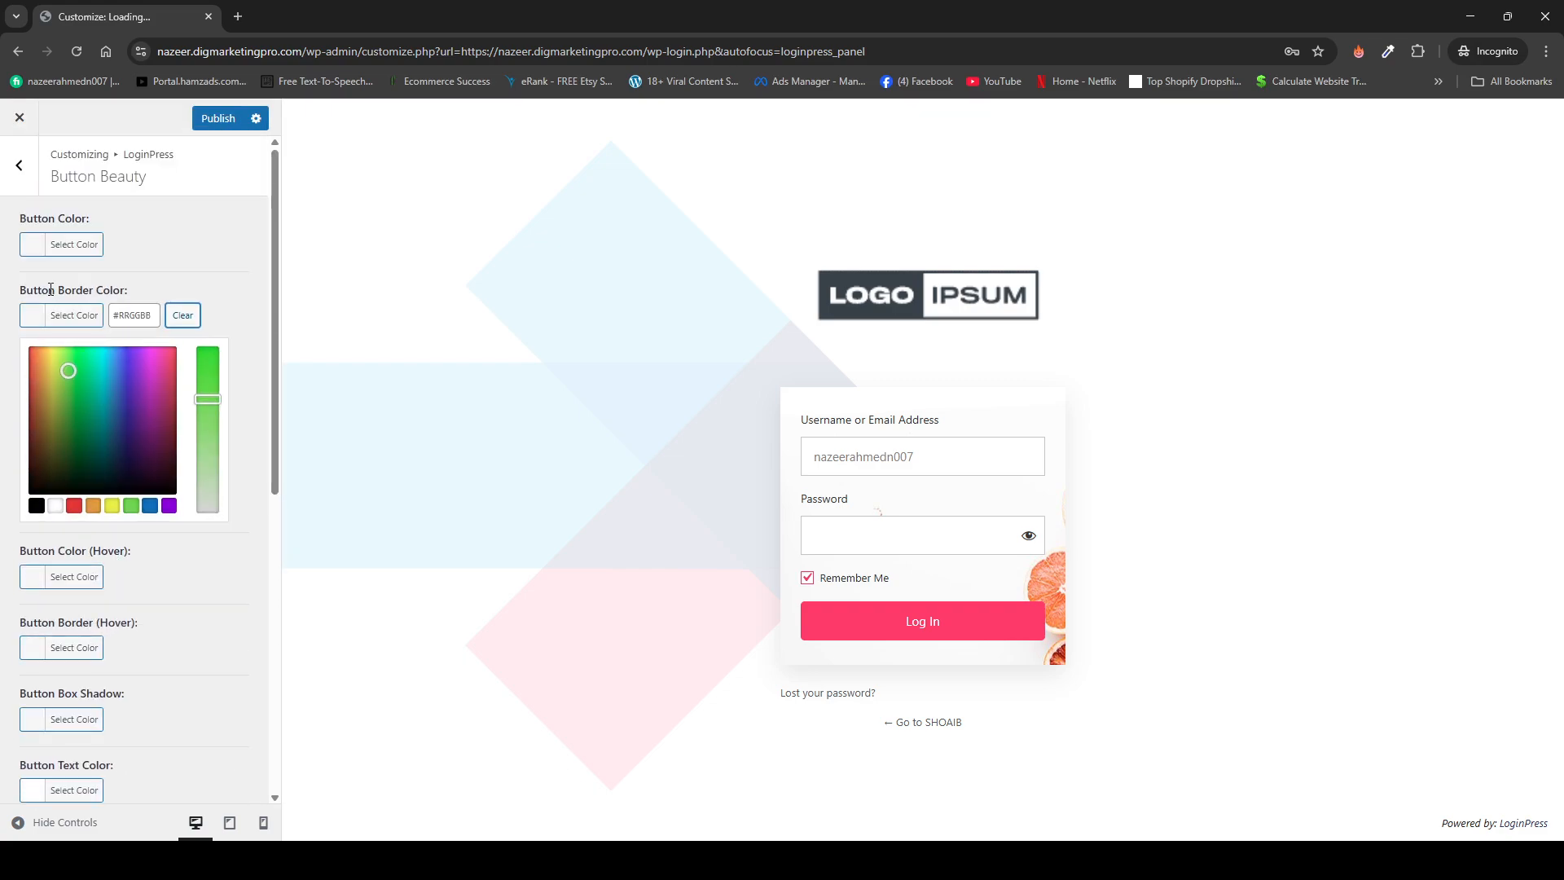
click(23, 191)
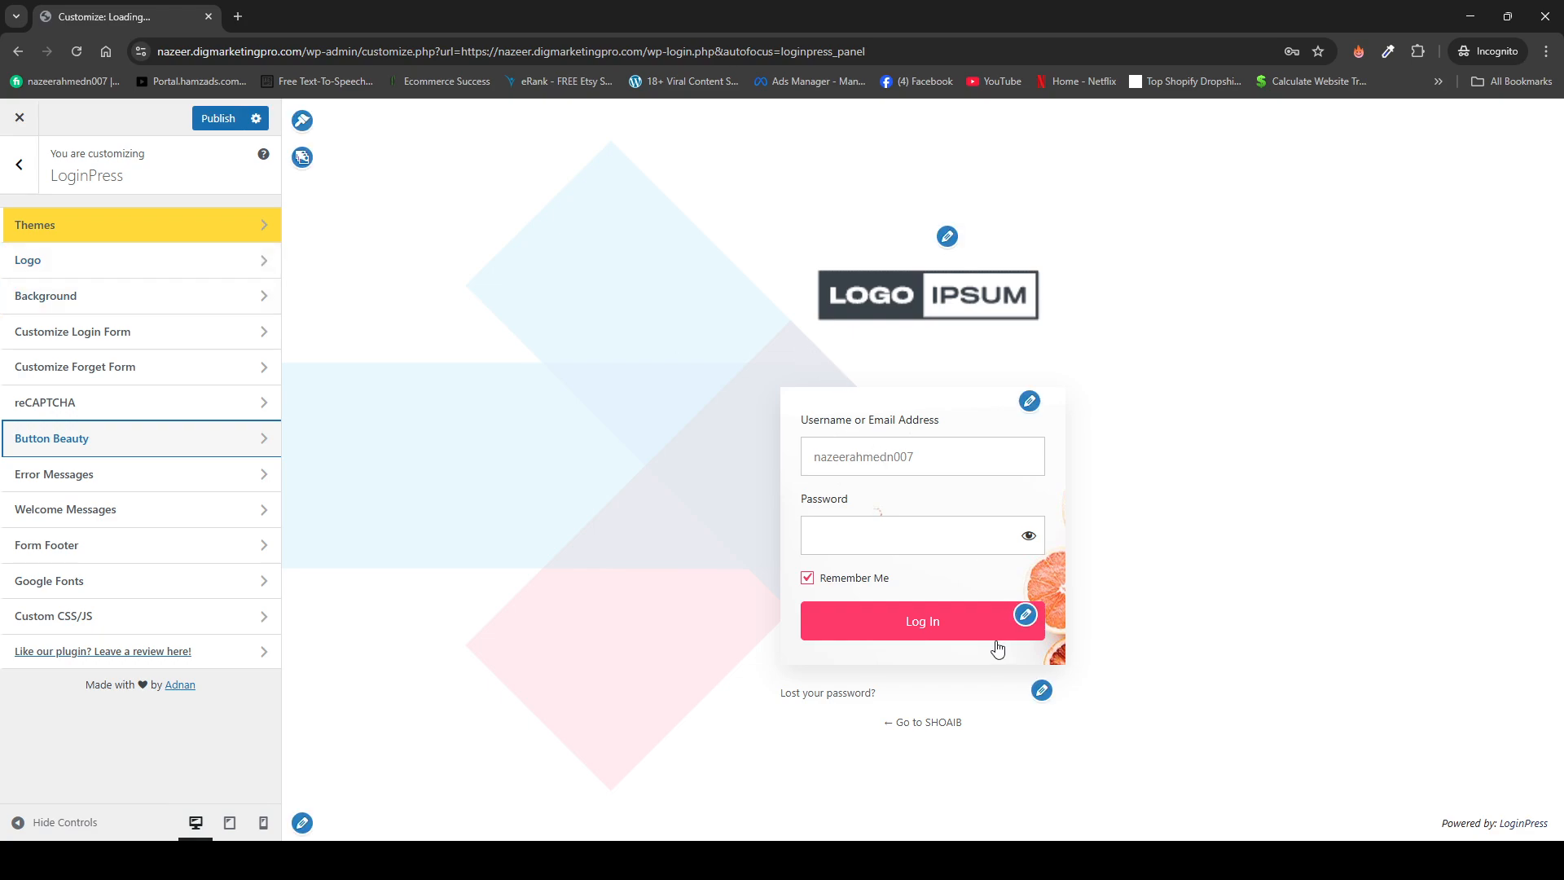
- Set the font size of the "Lost your password?" footer text to 17 px in the form footer options
click(1043, 695)
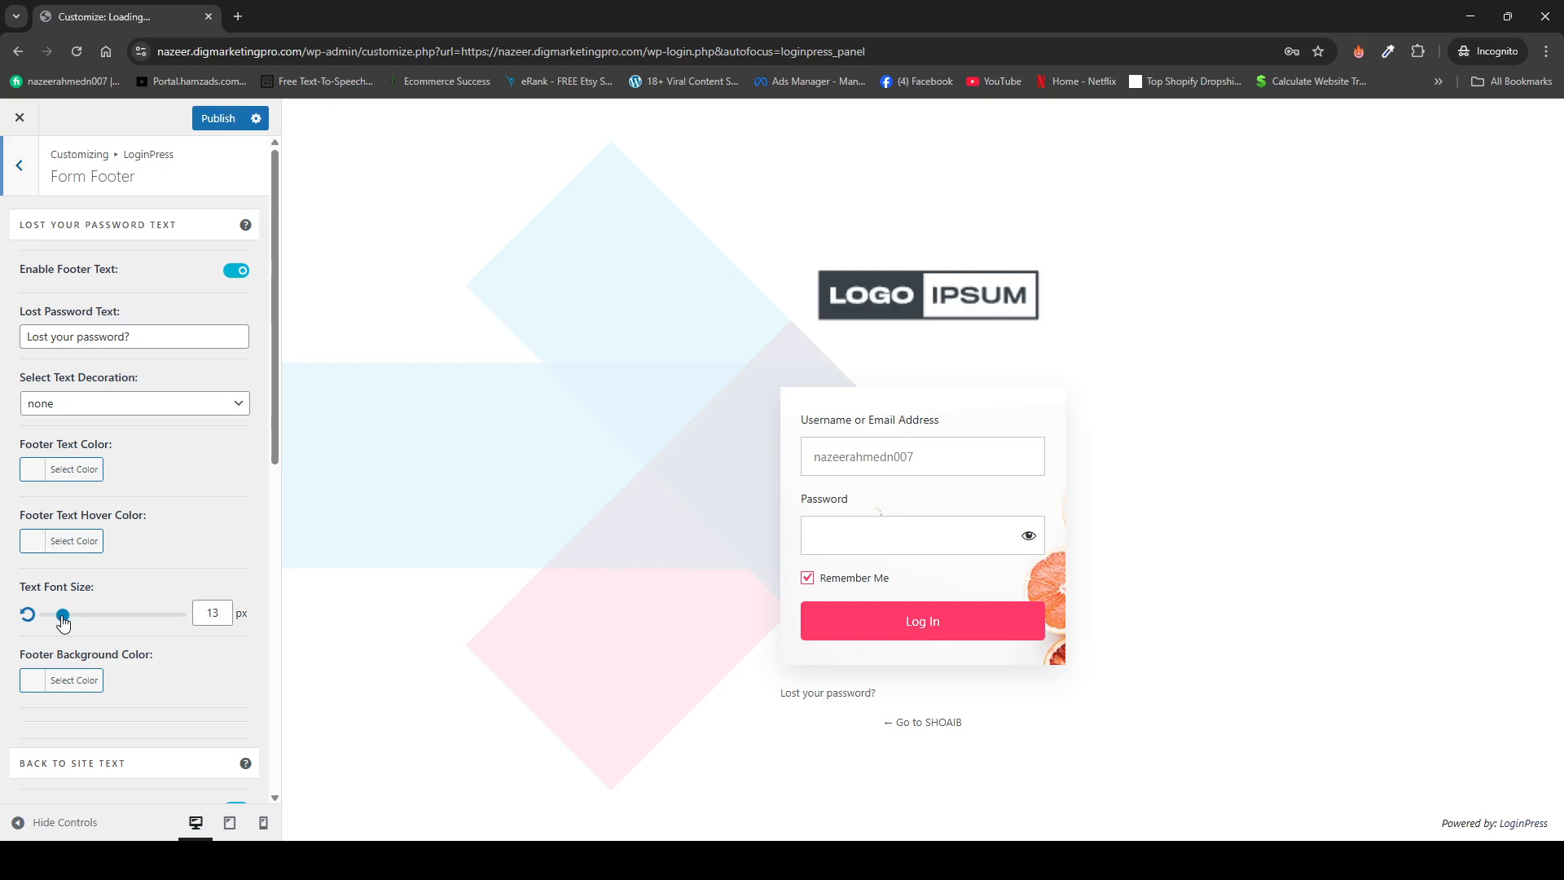
mouse_move(62, 616)
mouse_down()
mouse_move(99, 620)
mouse_move(69, 621)
mouse_up()
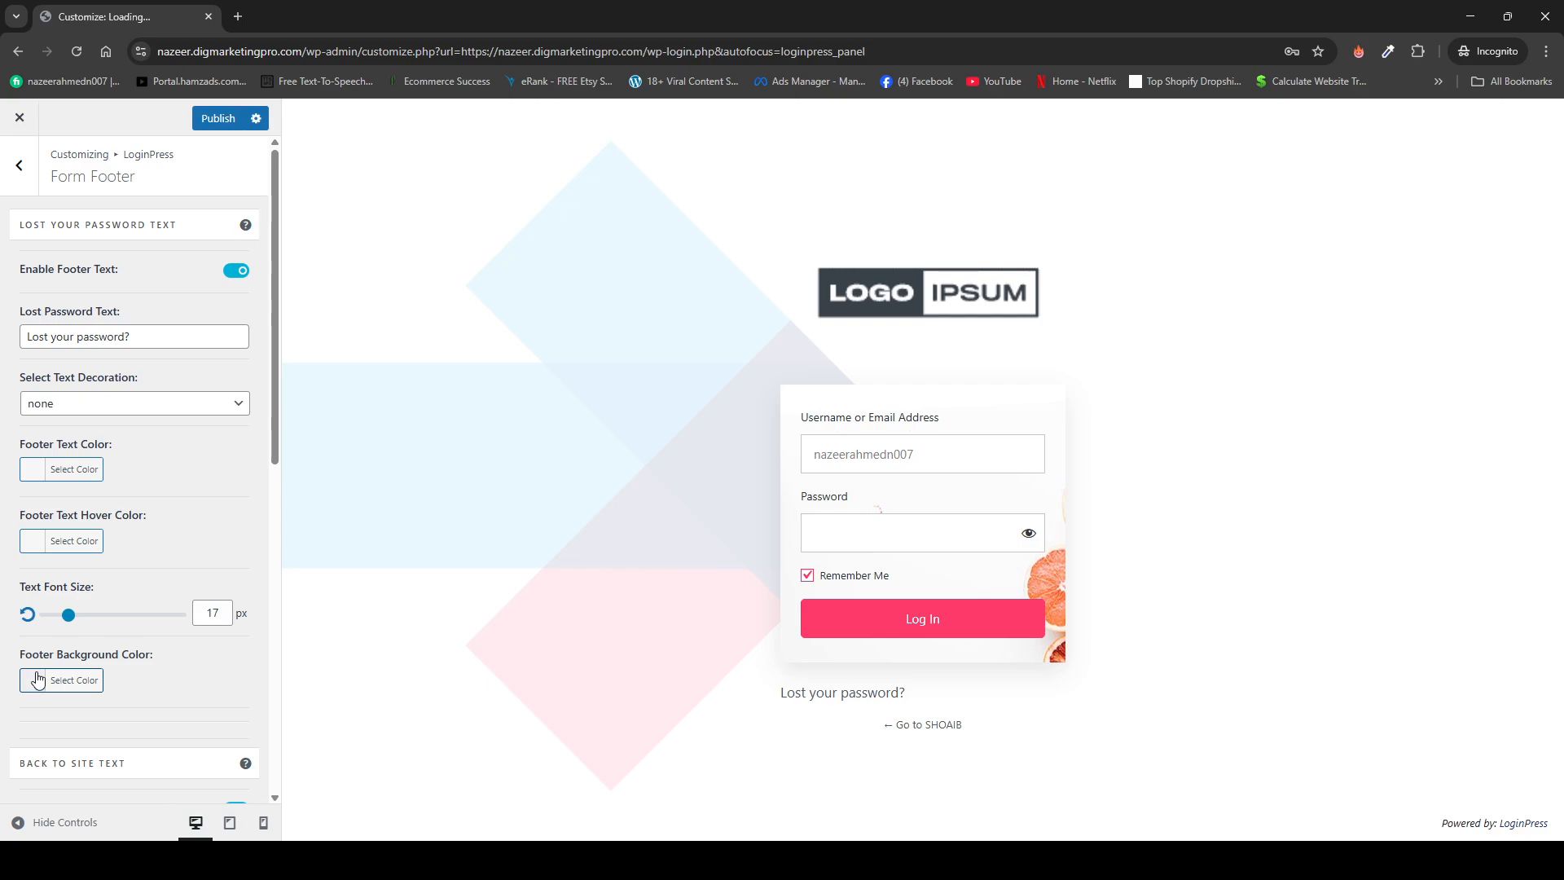
- Try a black #000000 background color behind the form footer text, and clear it
click(37, 679)
click(204, 740)
scroll(204, 740, down, 5)
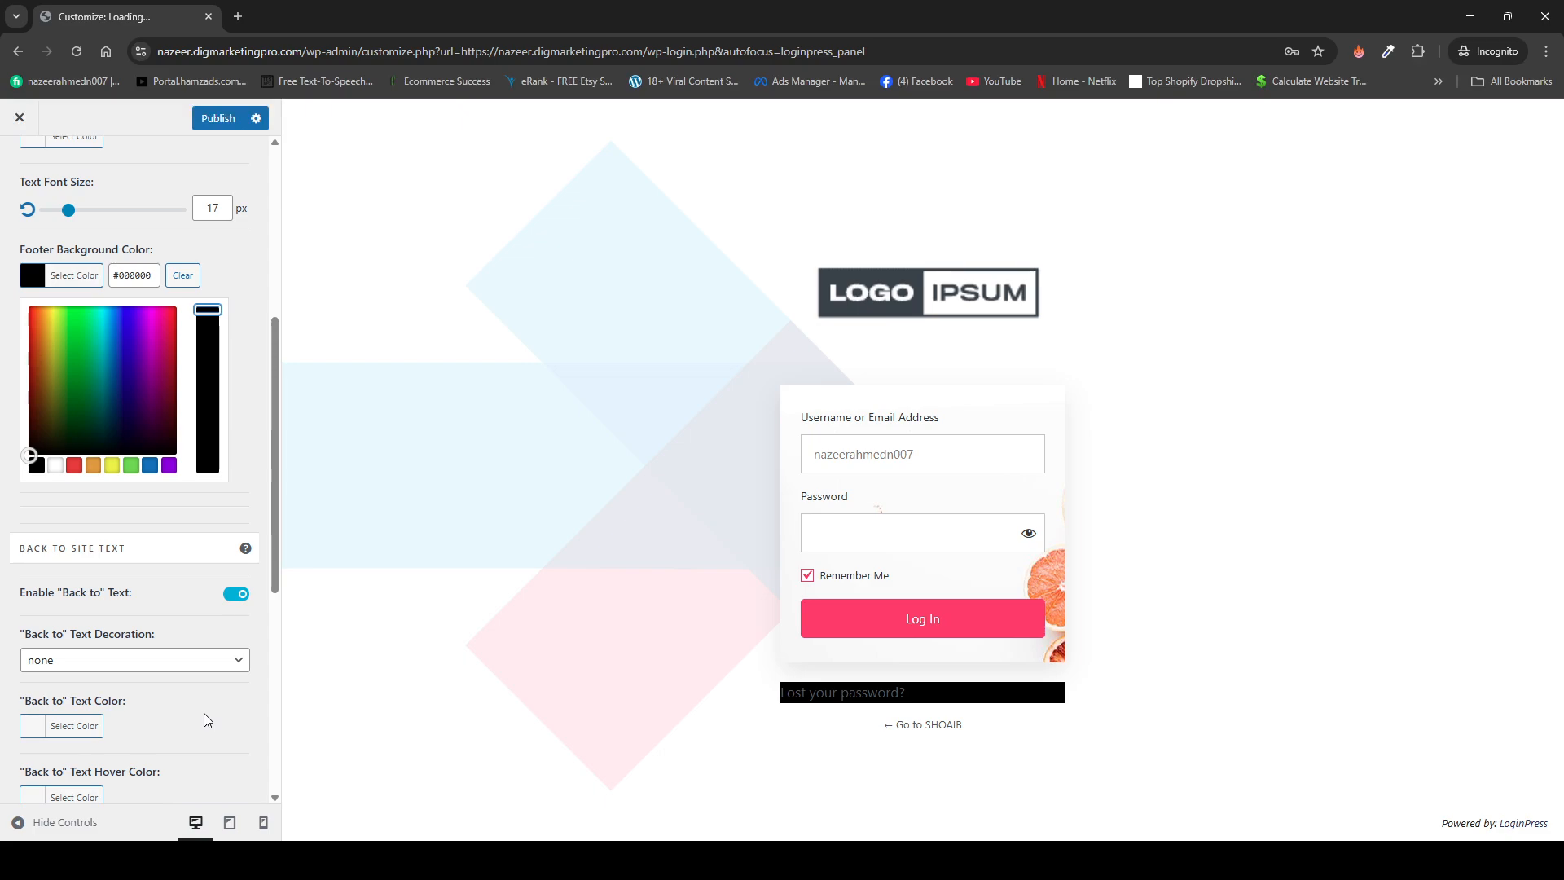
click(206, 721)
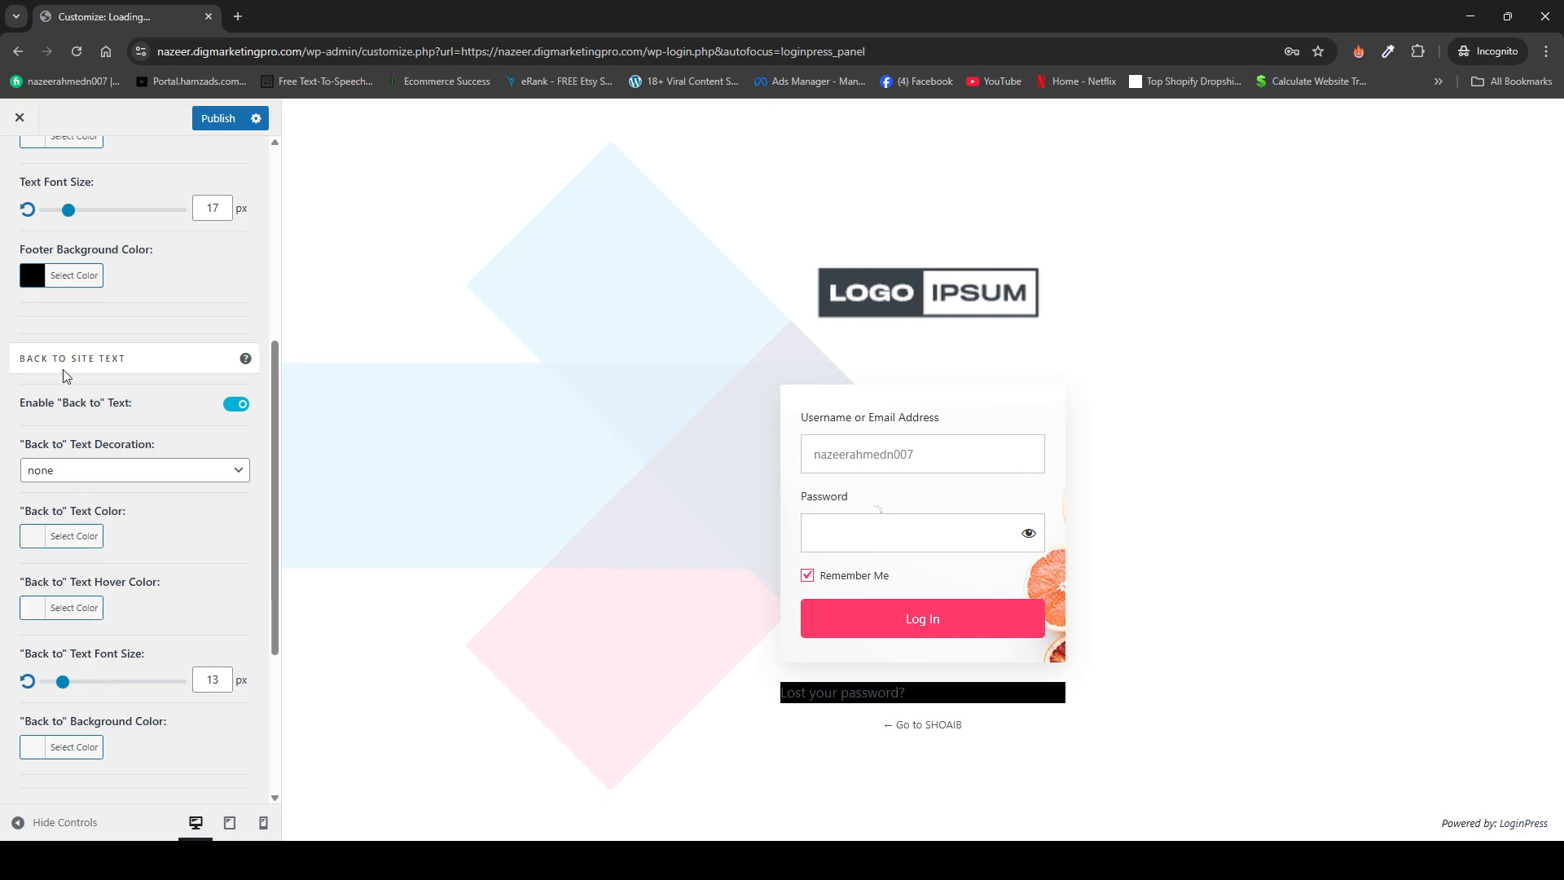
click(69, 279)
click(182, 275)
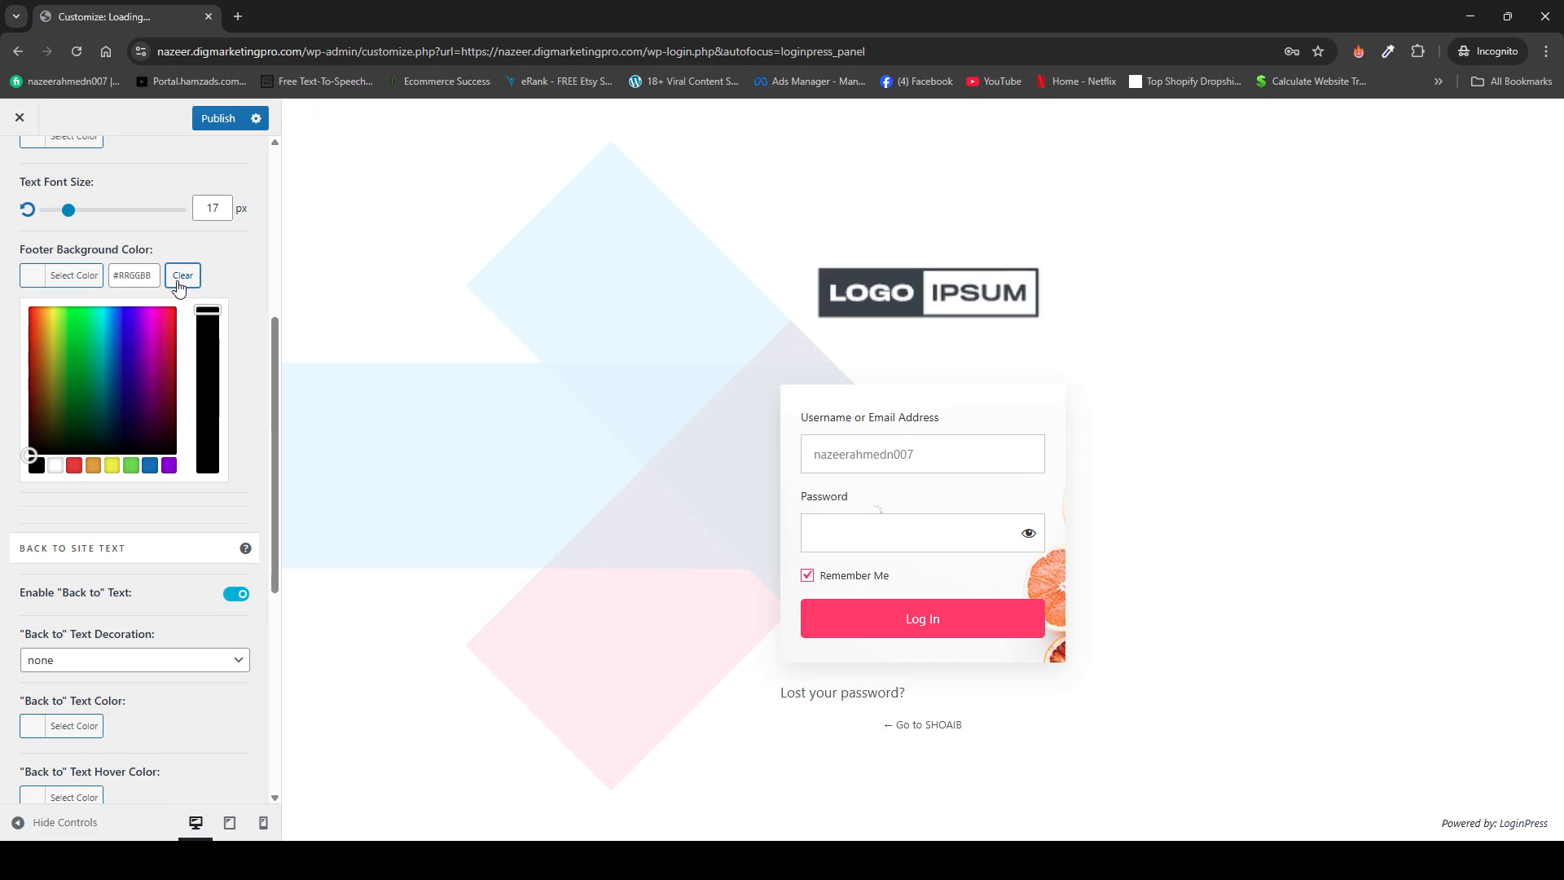
scroll(126, 402, up, 5)
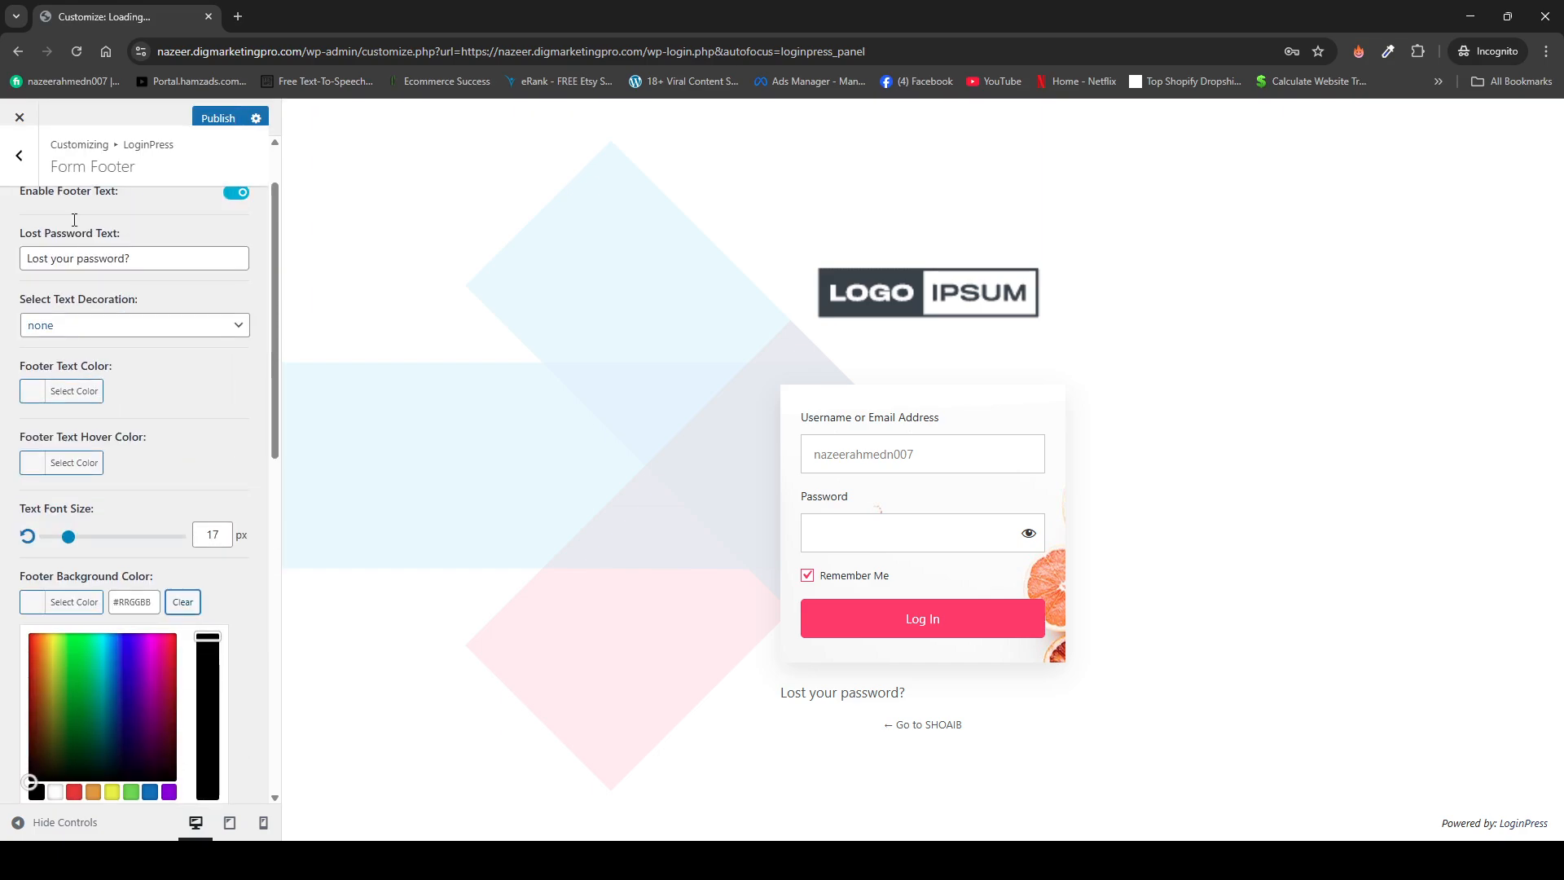
click(20, 173)
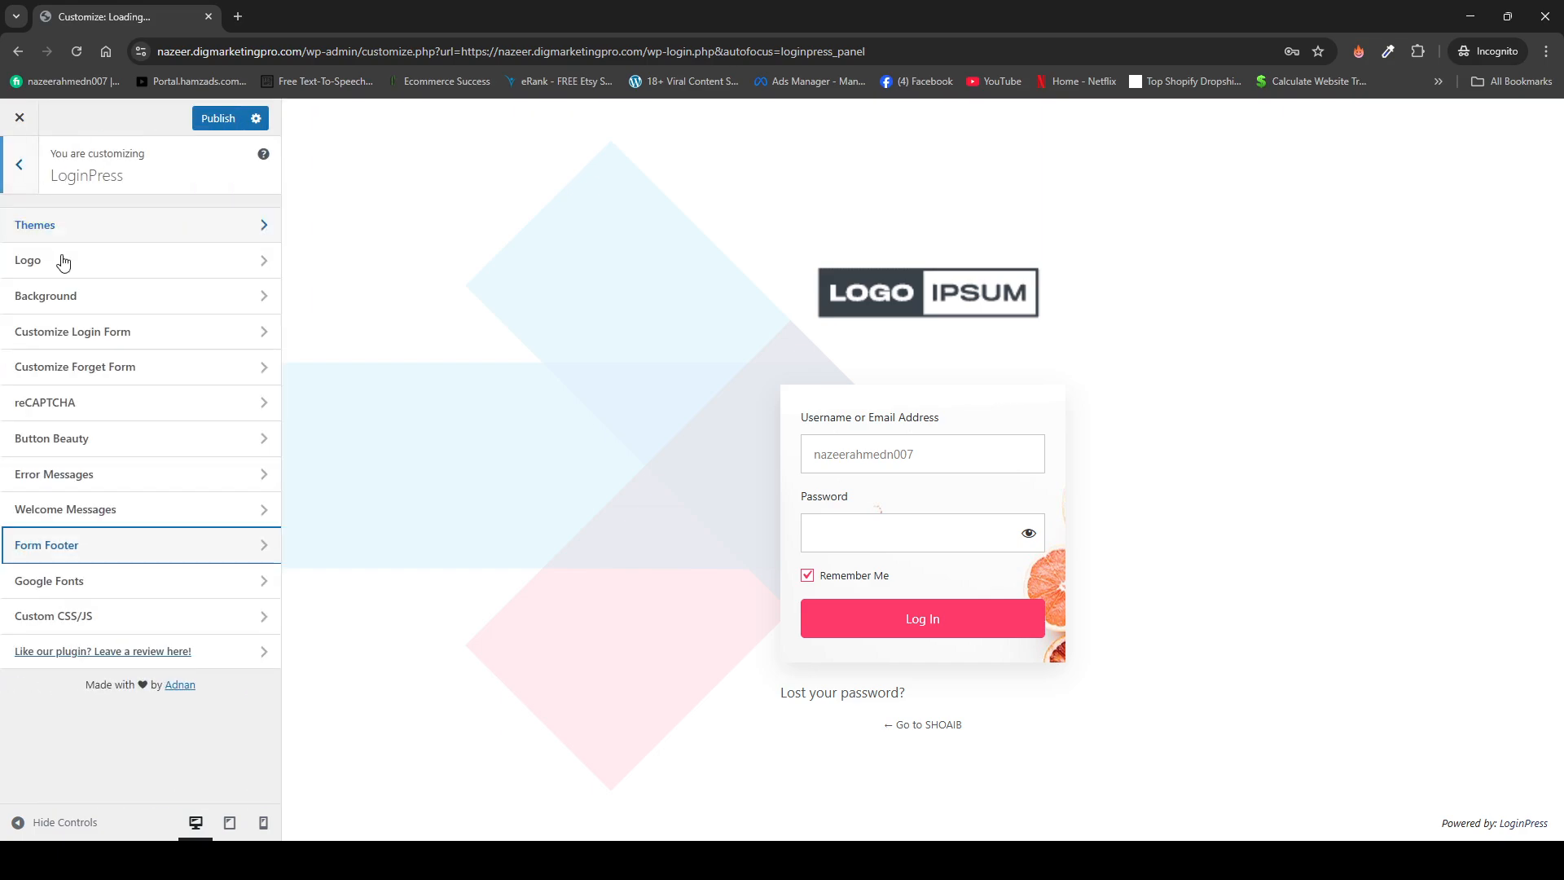
- Compare the restaurant photo with the blue night mountain photo from the background gallery, and apply the mountain photo as the login page background
click(78, 296)
click(204, 440)
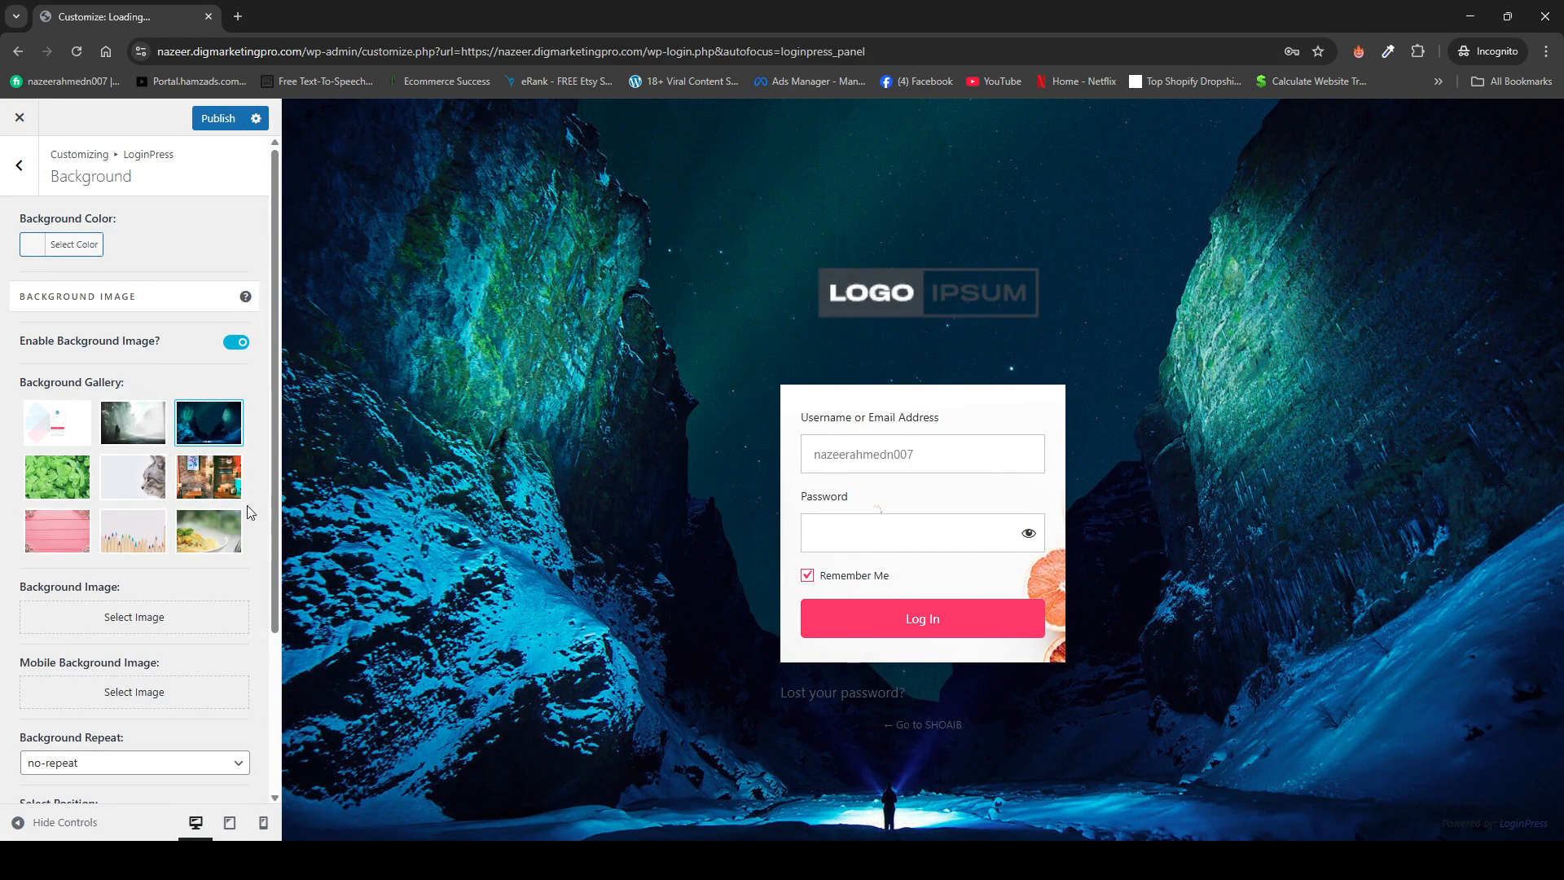
click(200, 483)
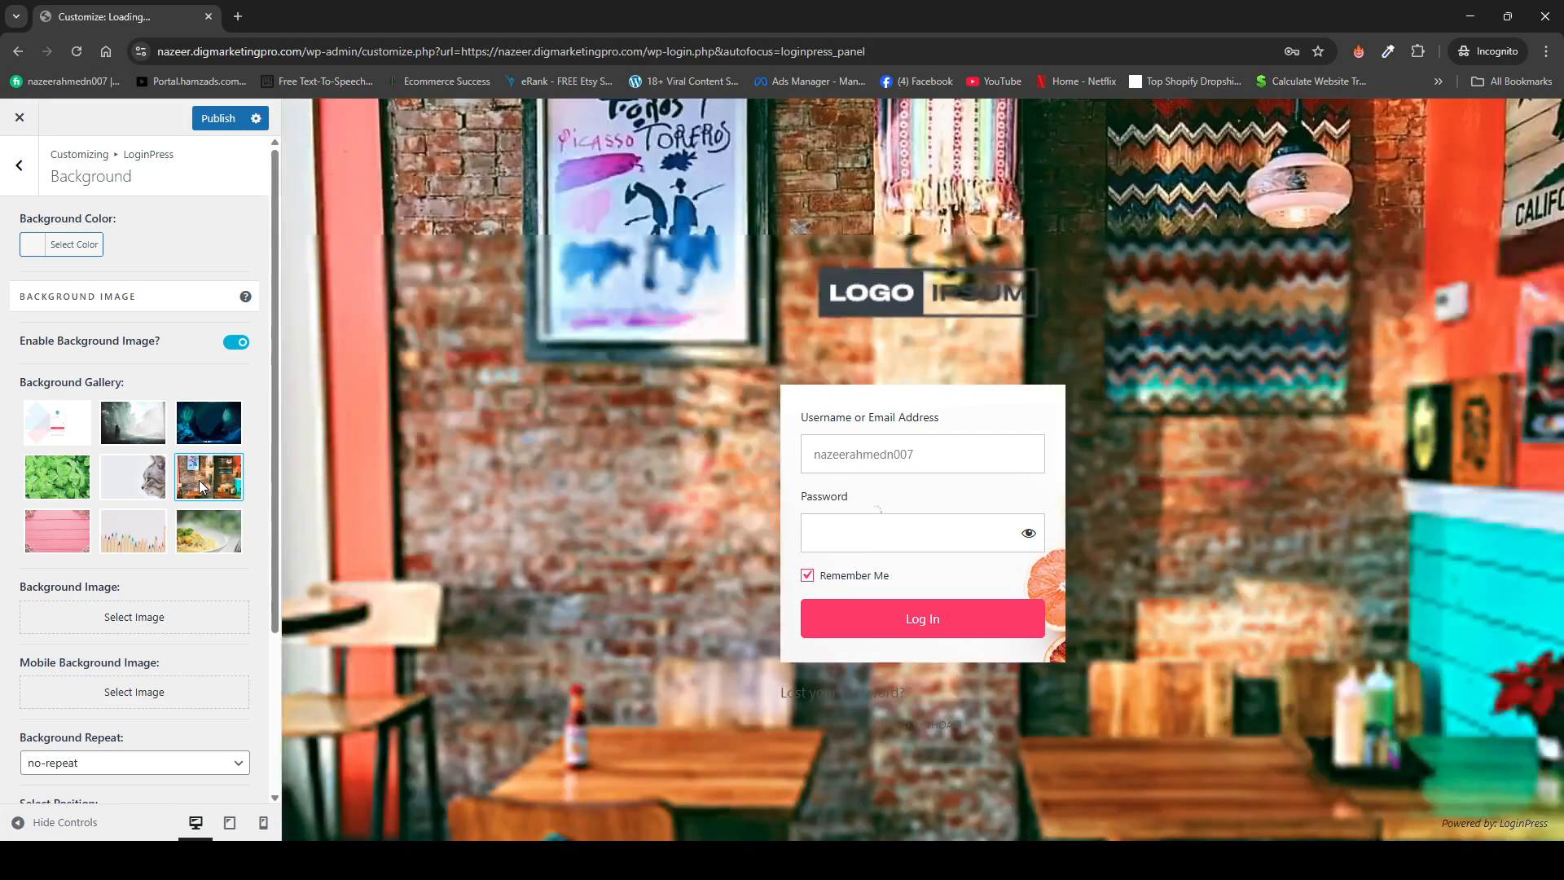
click(188, 438)
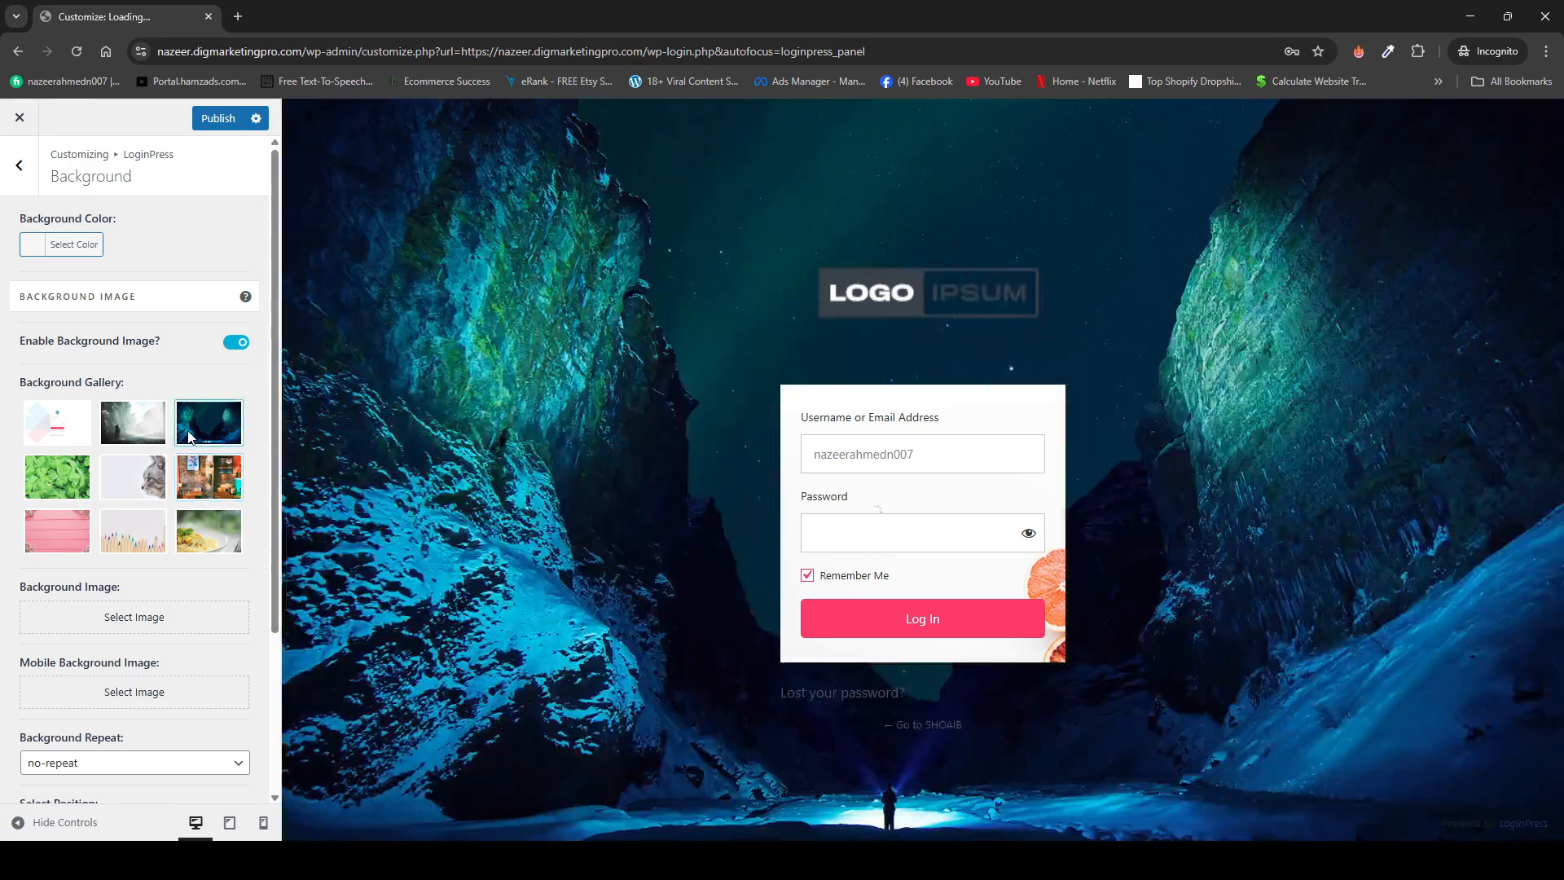
- Look over the background image's repeat, position and size options and enable the background video
scroll(120, 643, down, 3)
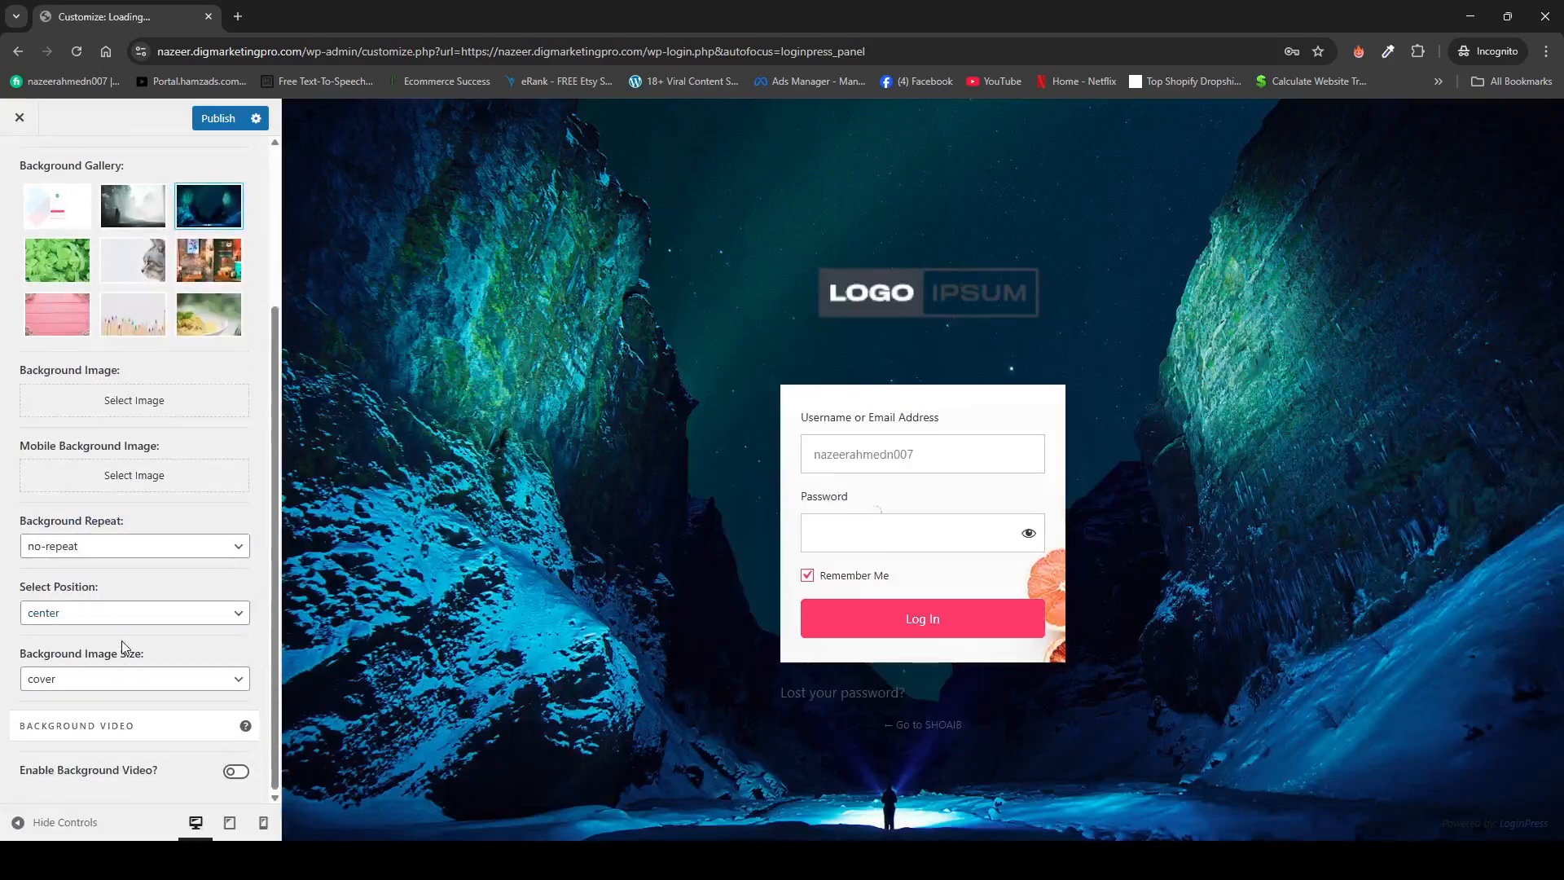
scroll(124, 640, up, 3)
scroll(124, 638, down, 3)
scroll(128, 639, up, 2)
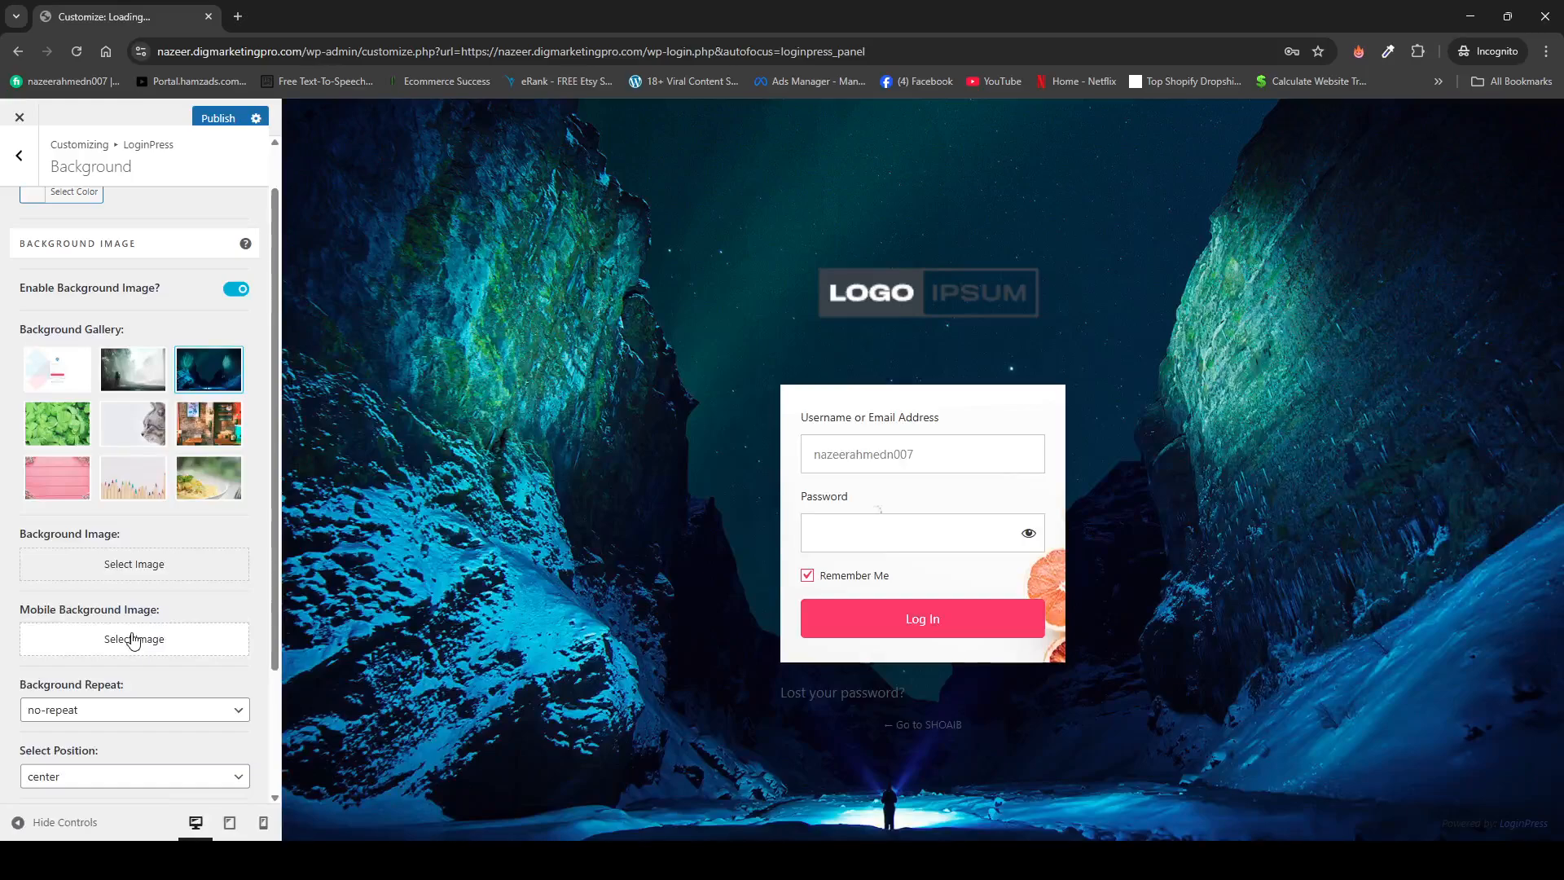
scroll(135, 639, up, 1)
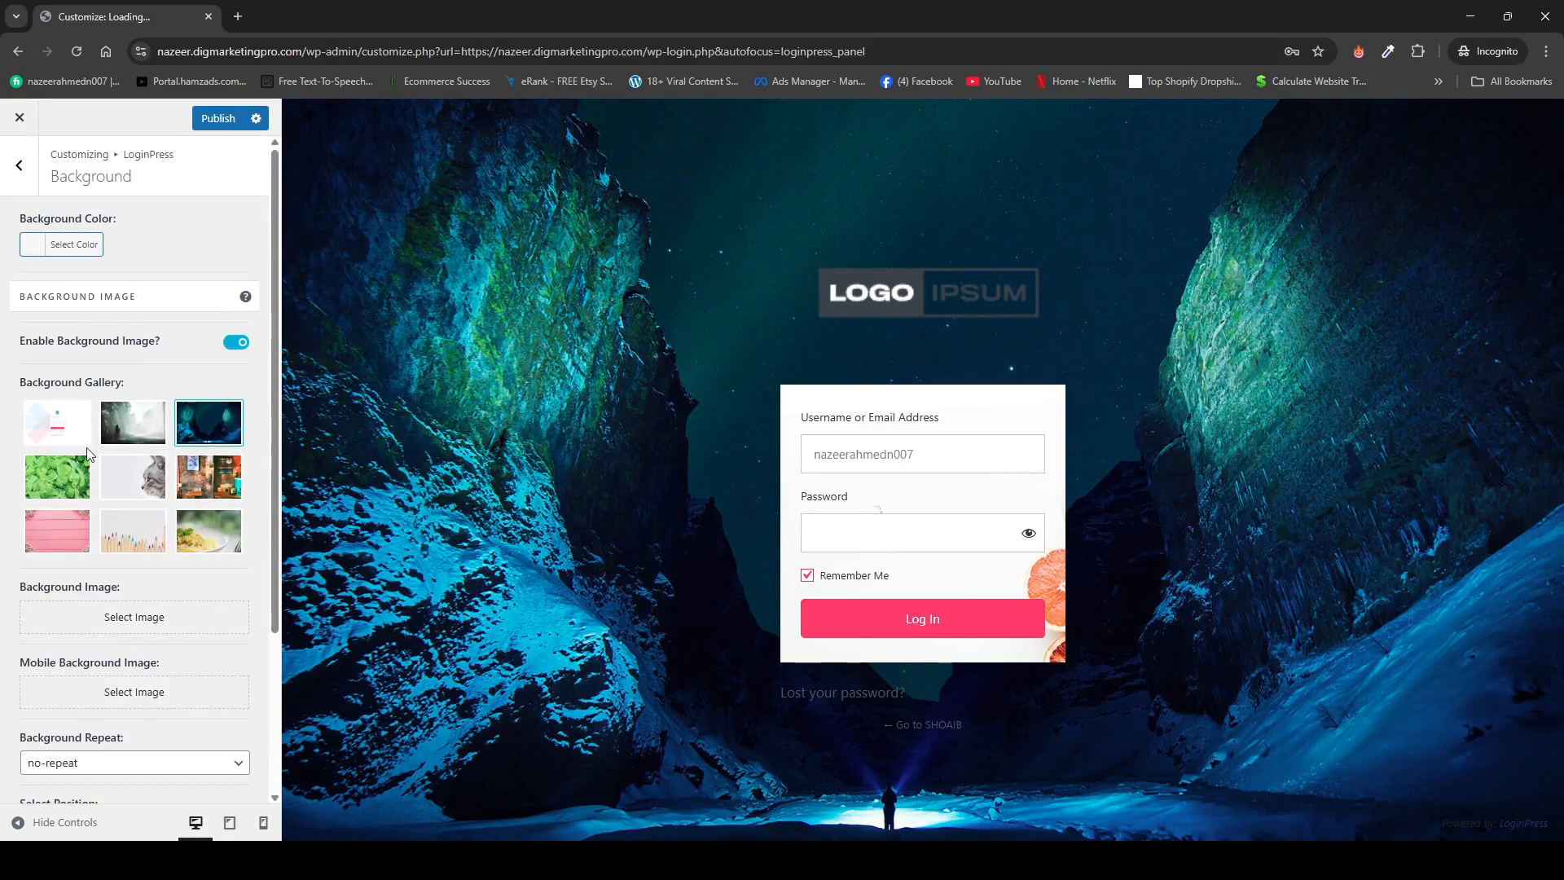
scroll(106, 574, down, 3)
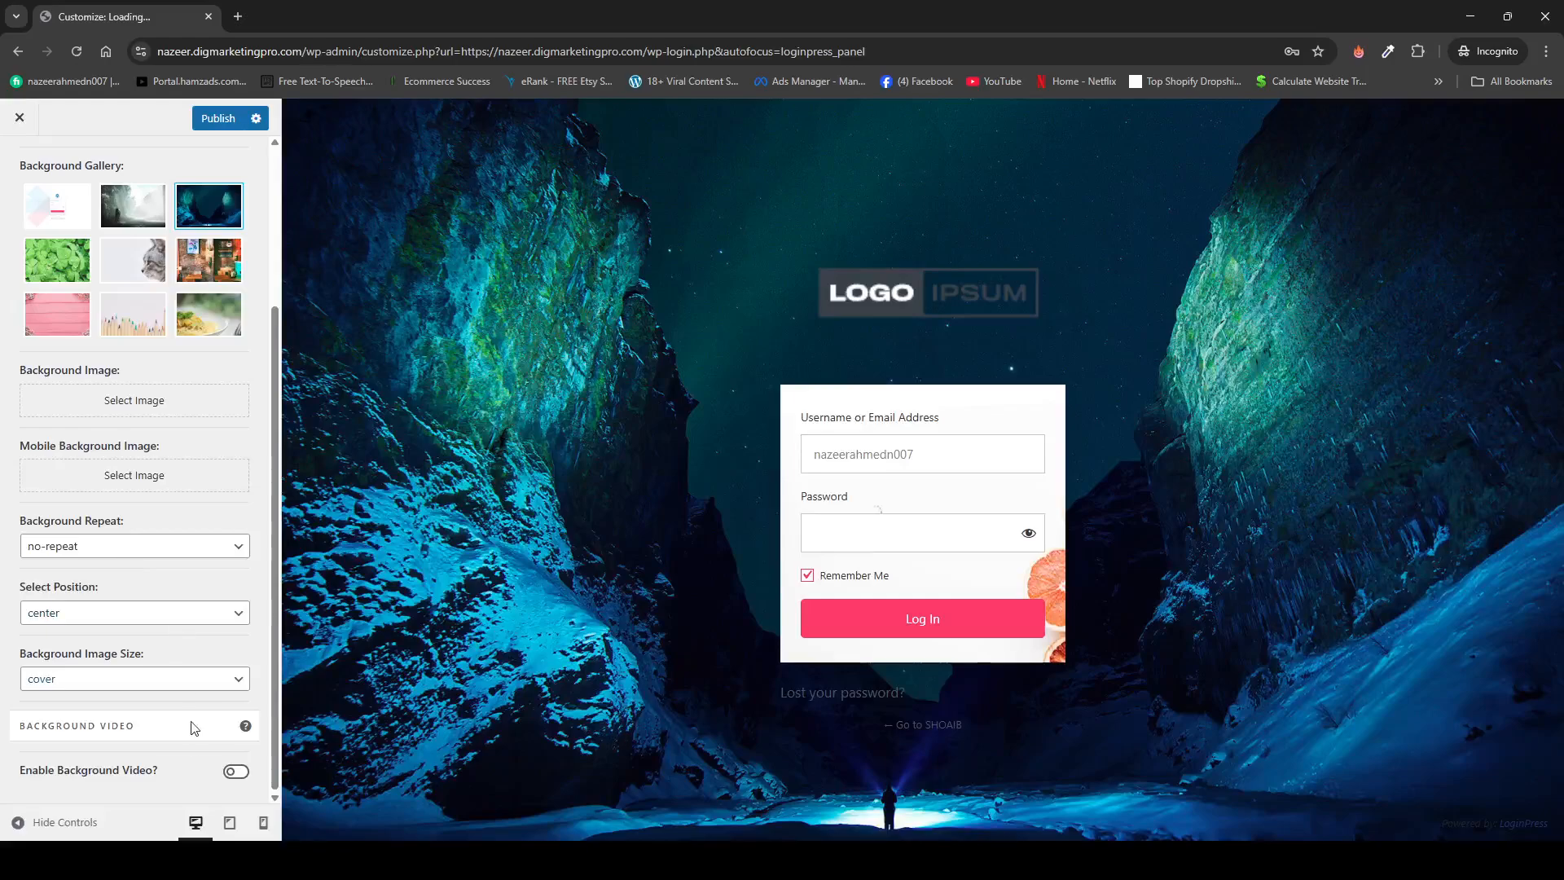
click(235, 774)
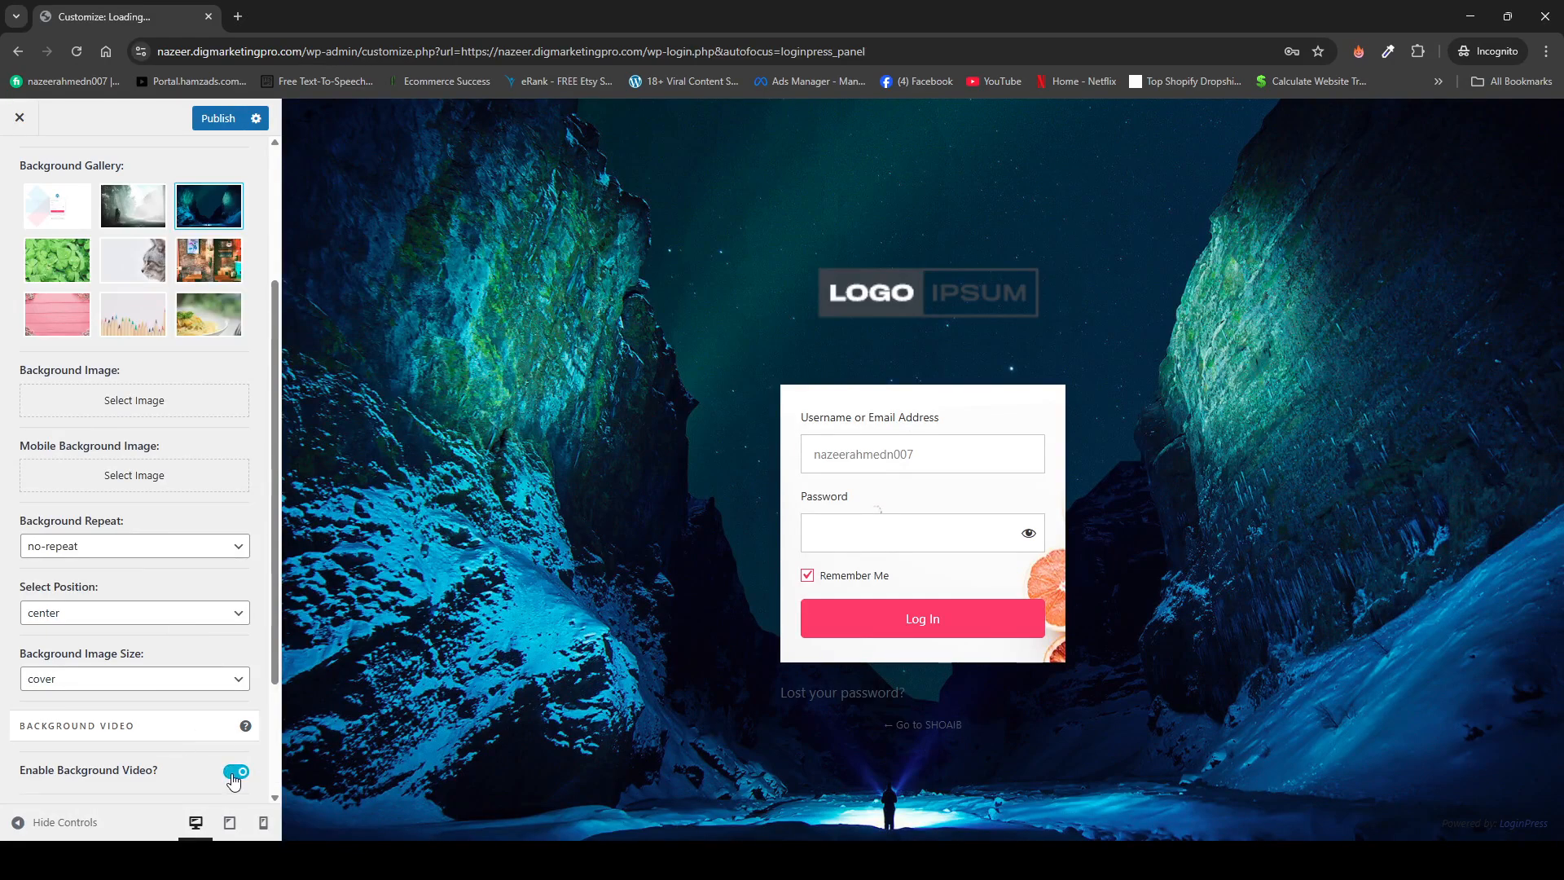
- Check the media library for a background video and leave the background settings without choosing a file
scroll(157, 744, down, 3)
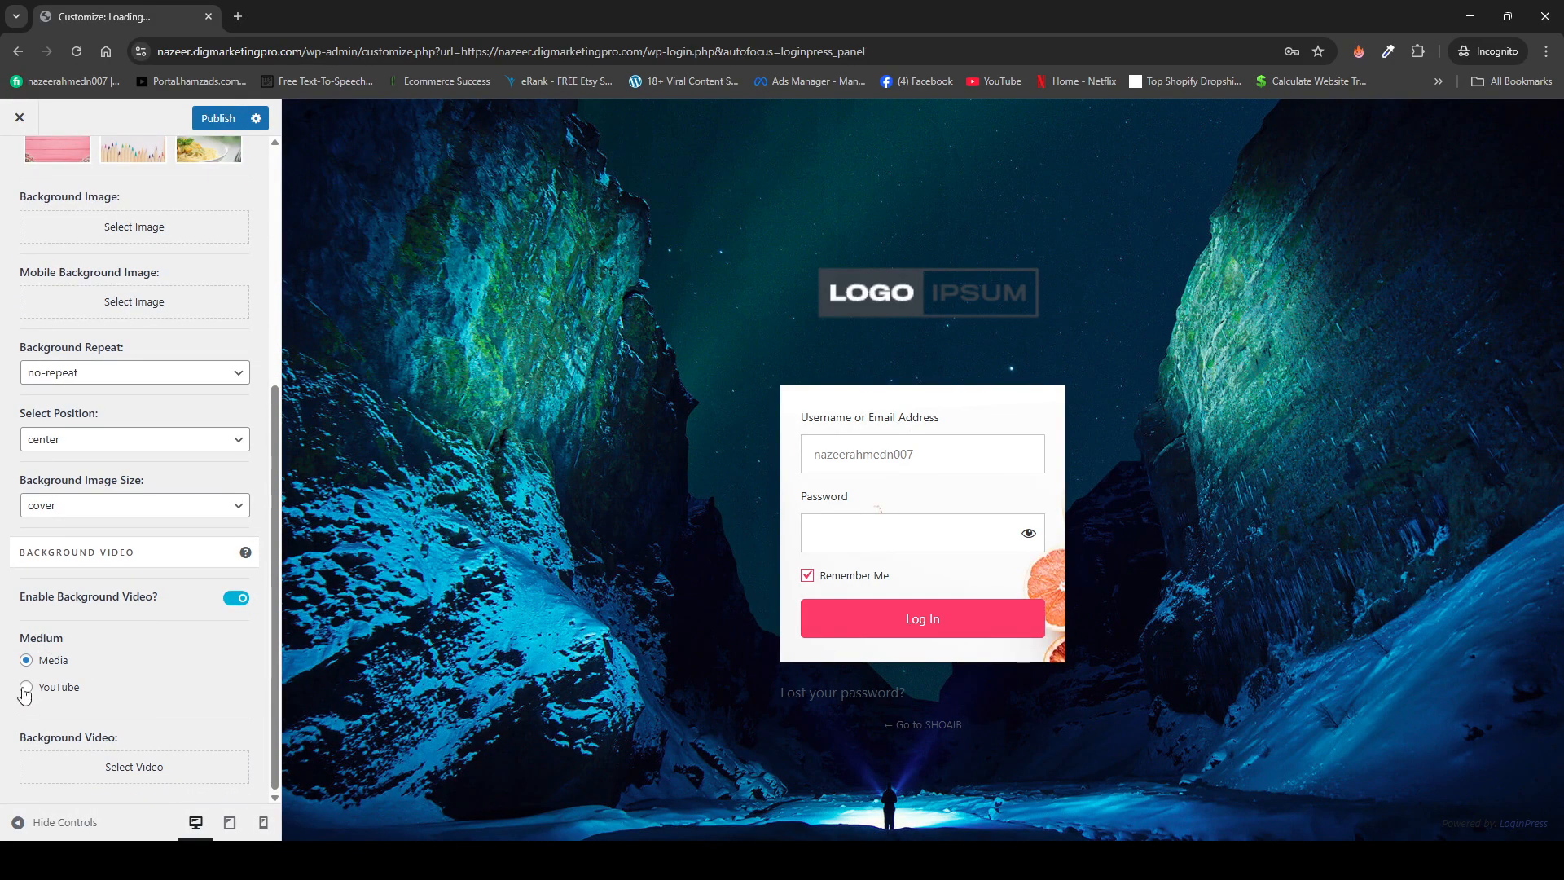
click(129, 774)
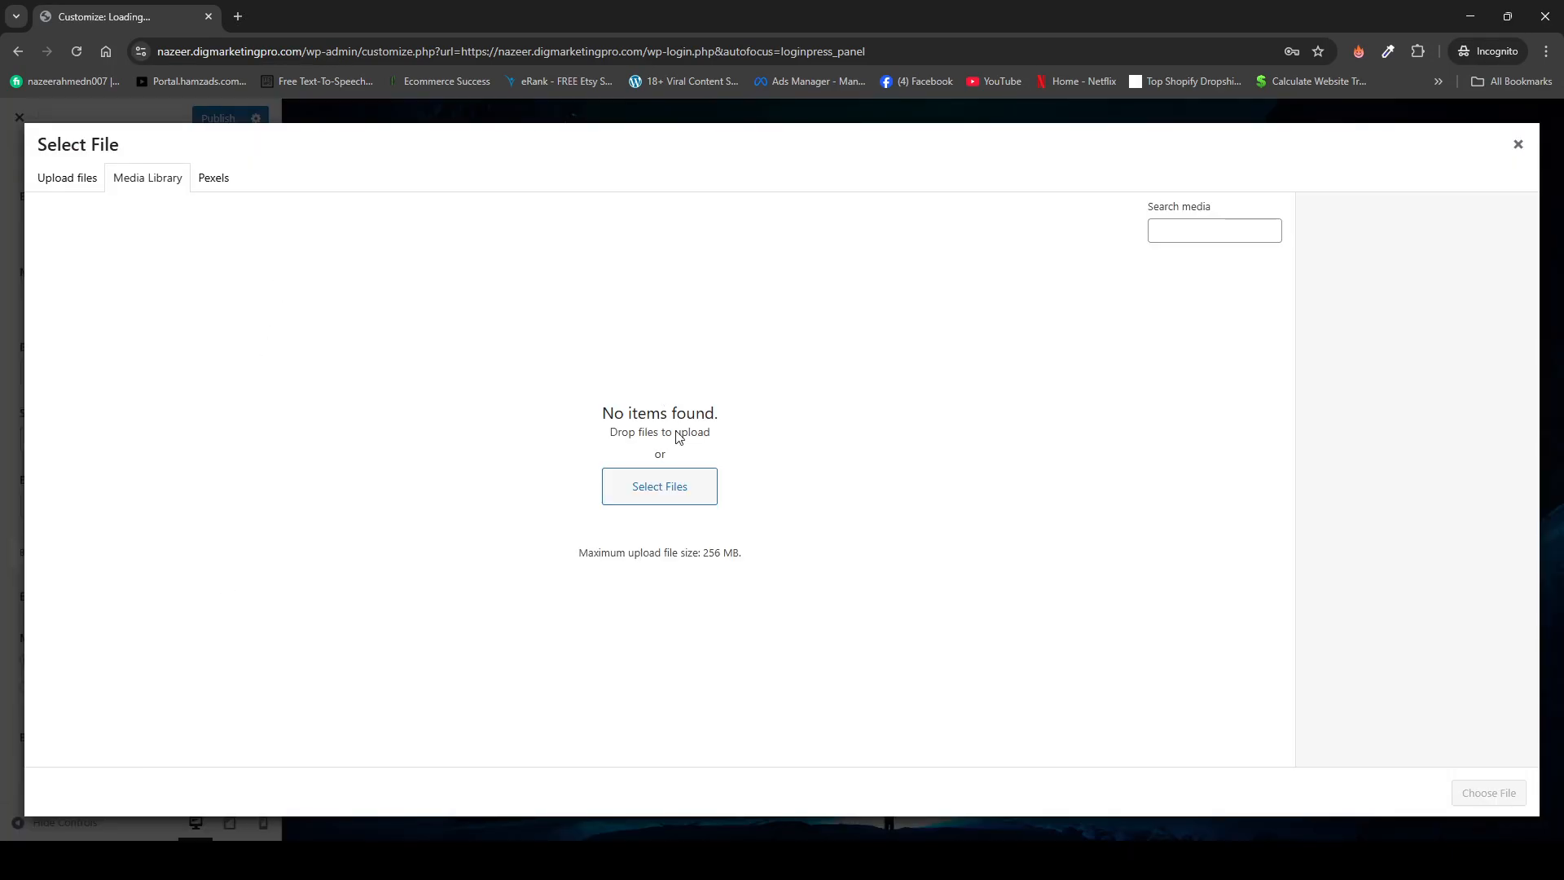
click(1517, 147)
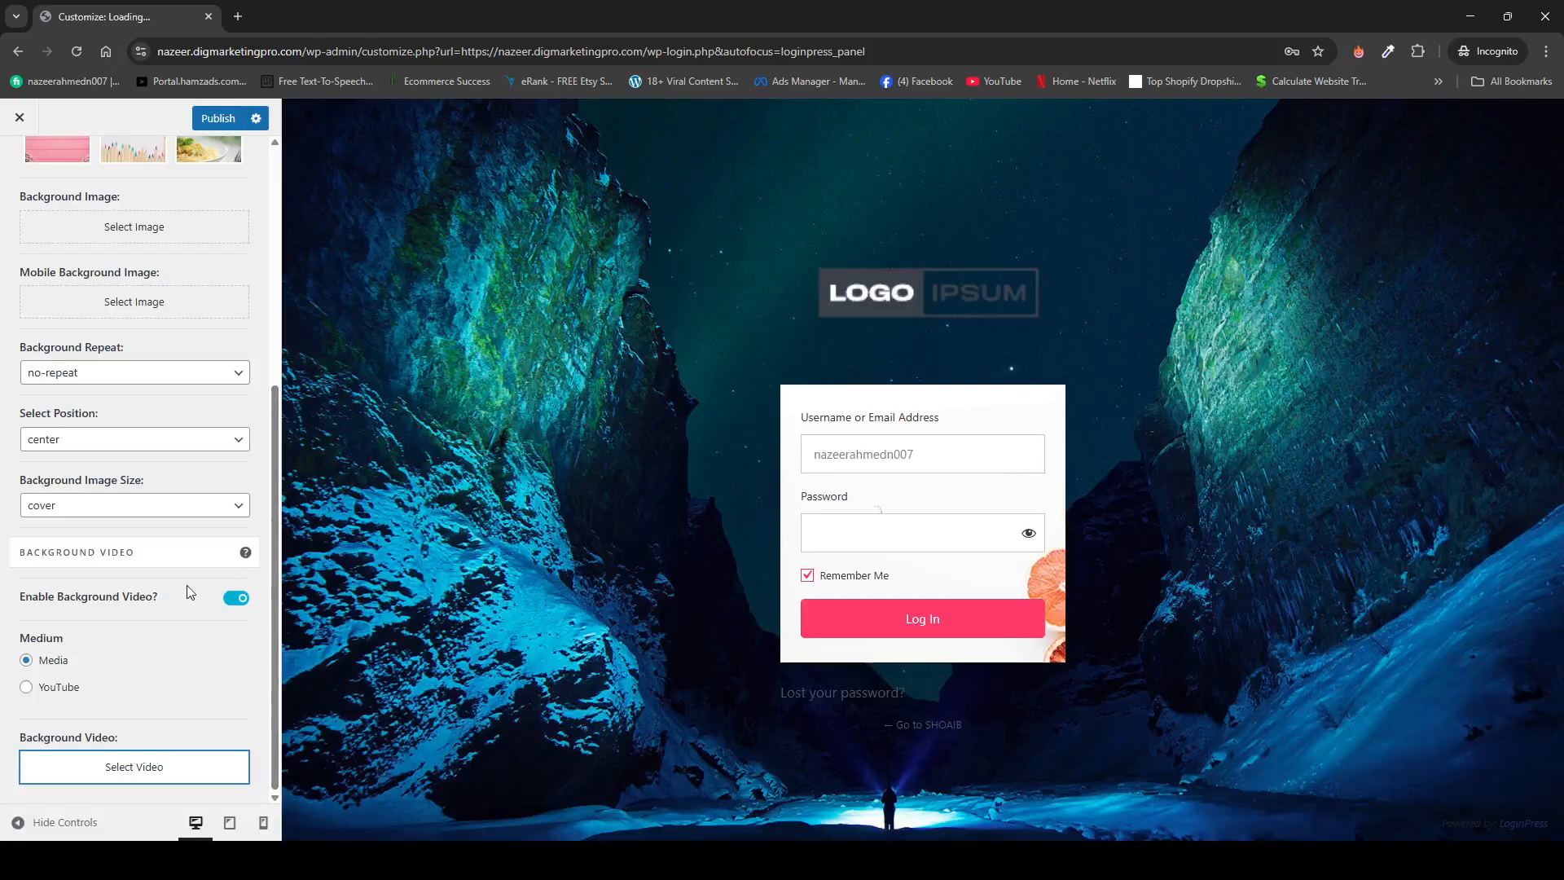
scroll(73, 603, up, 5)
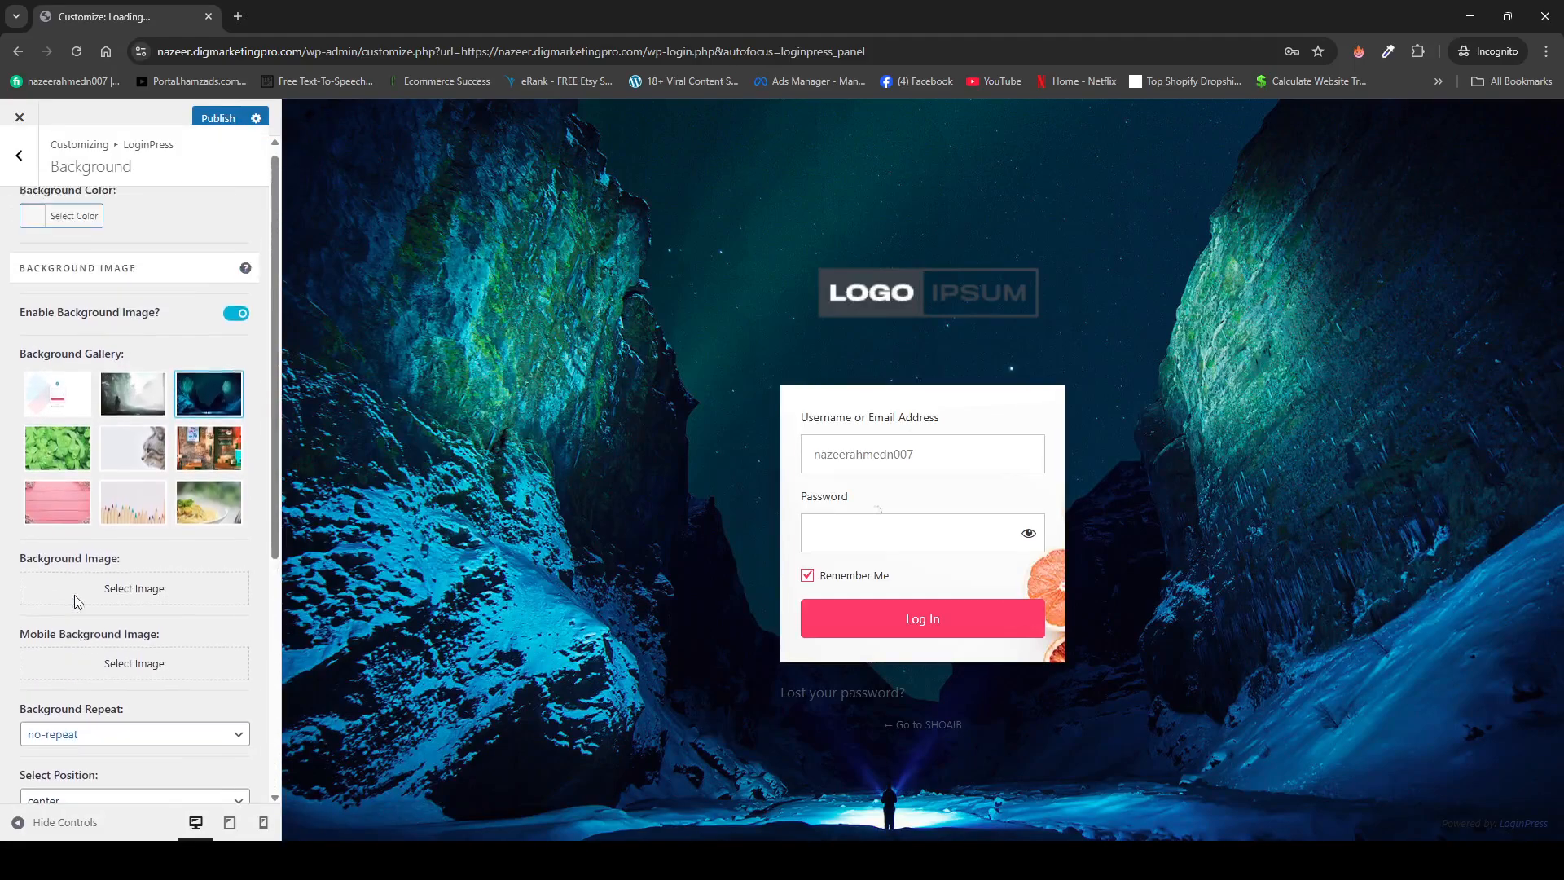
click(21, 169)
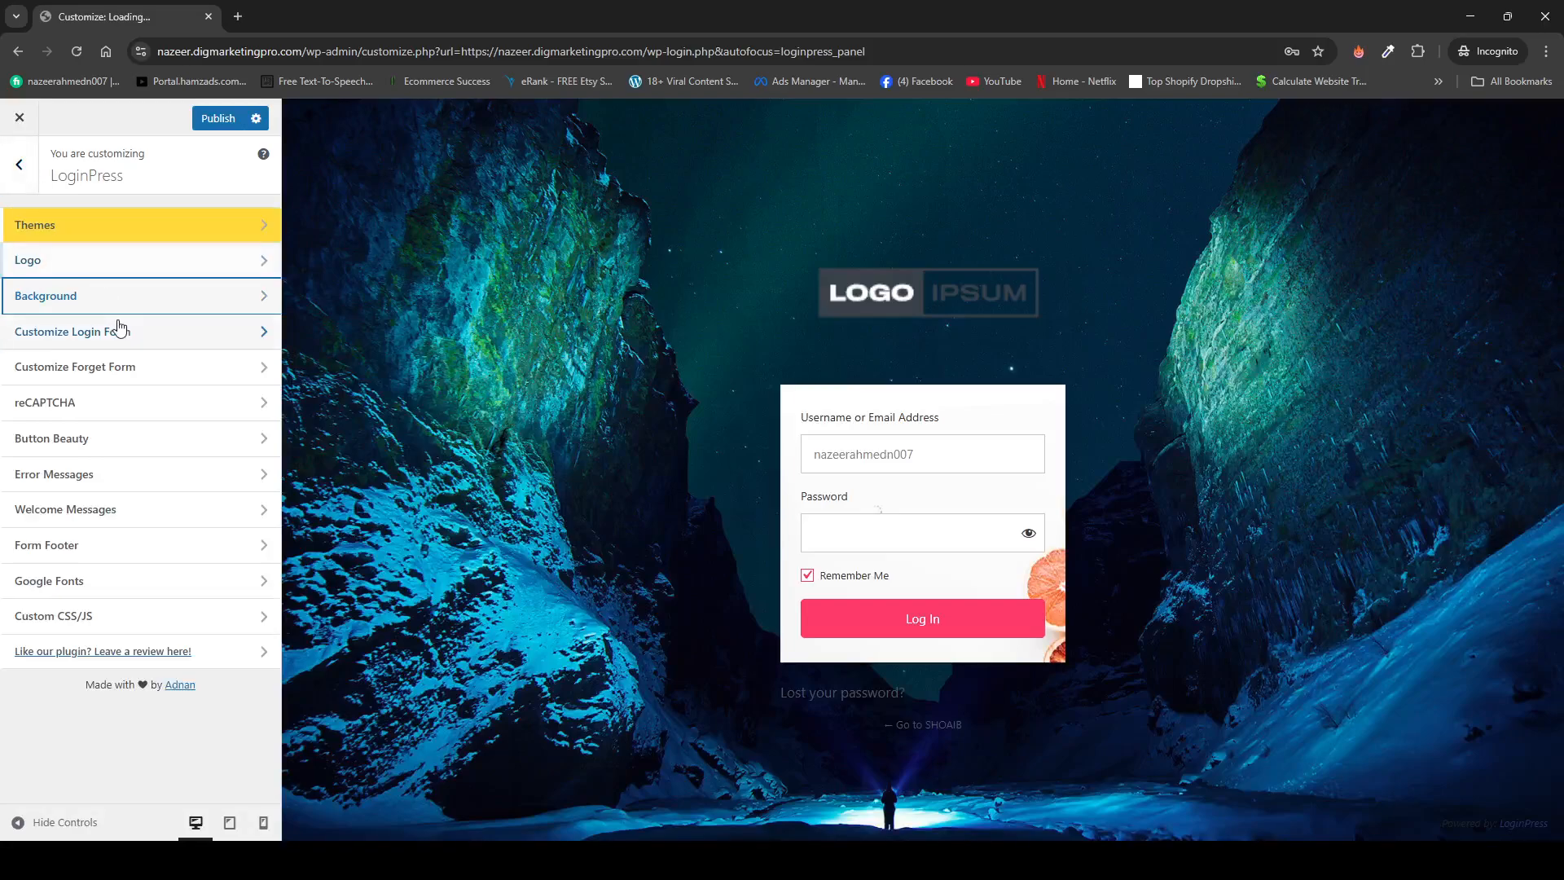
- Look over the login form's size, shadow, padding, border and input field options
click(137, 334)
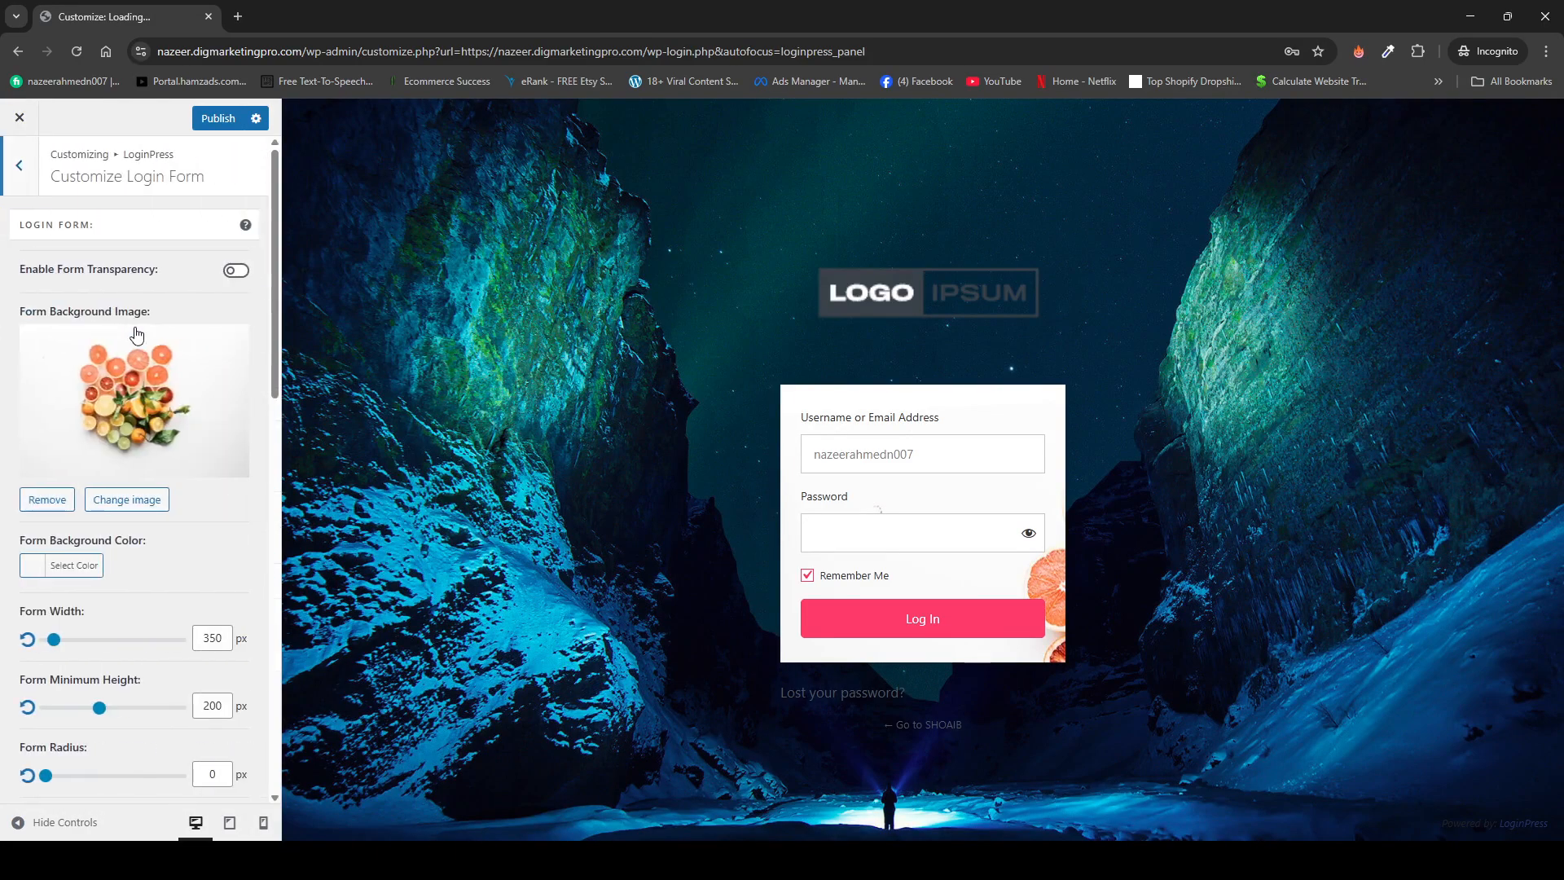
scroll(132, 533, down, 7)
scroll(137, 540, down, 1)
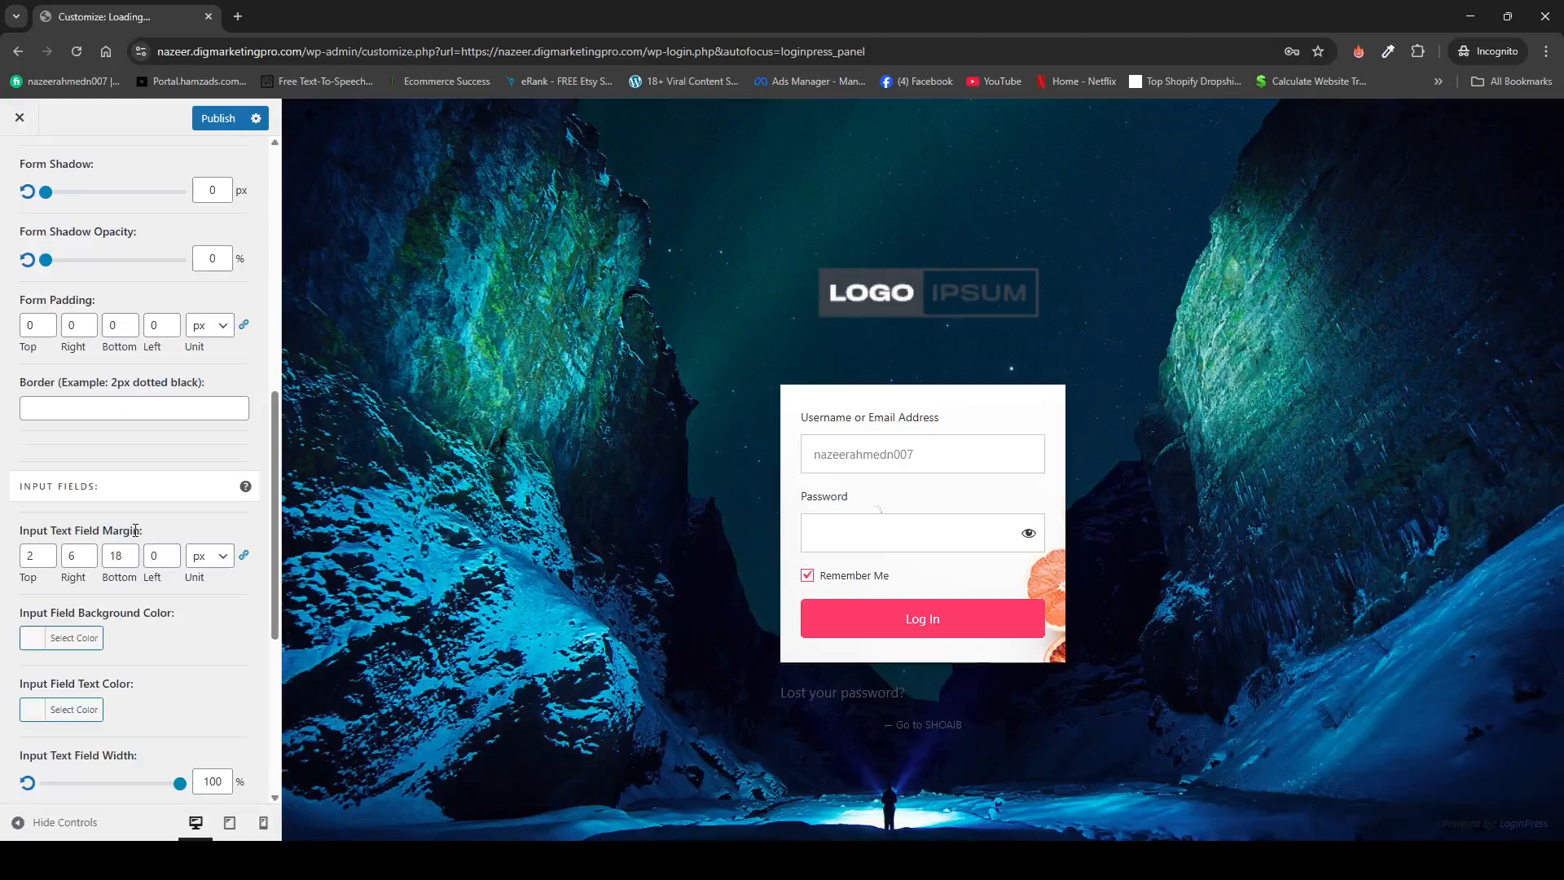